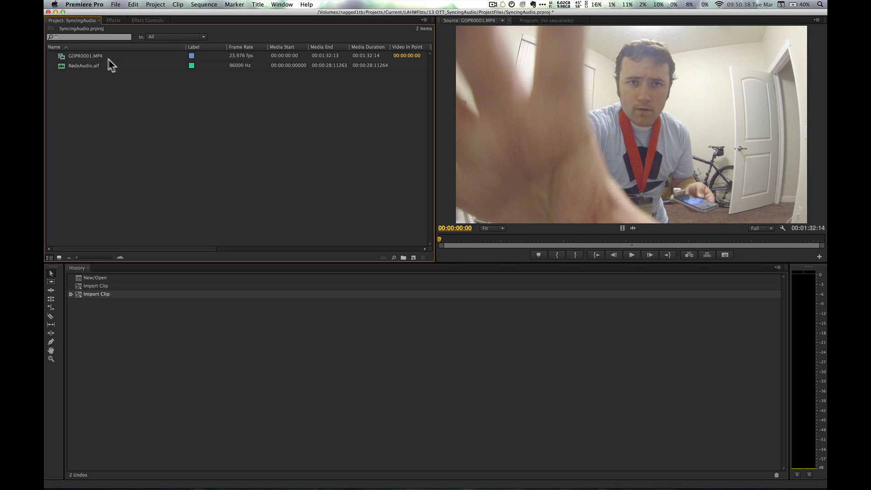
# Create a new sequence from the GOPR0001.MP4 clip in the project
pyautogui.click(101, 104)
pyautogui.click(84, 67)
pyautogui.click(145, 86)
pyautogui.click(178, 105)
pyautogui.click(158, 135)
pyautogui.click(67, 56)
pyautogui.moveTo(68, 60); pyautogui.dragTo(412, 256)
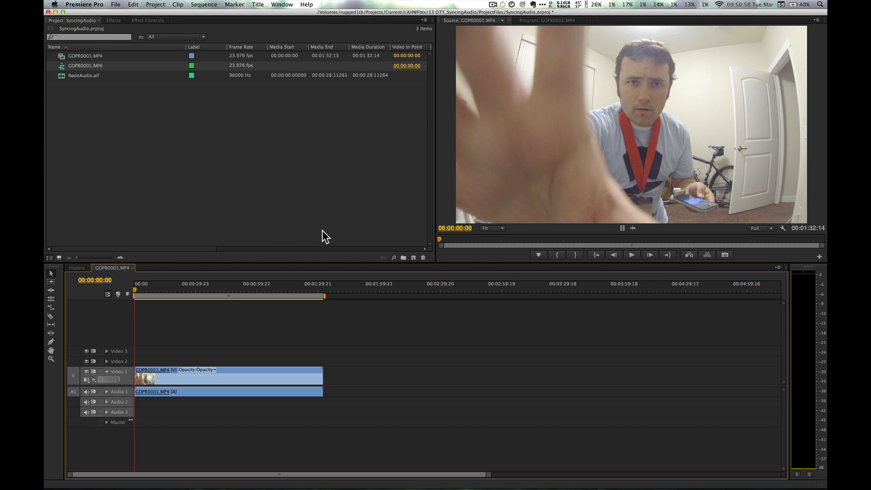
# Delete all empty video tracks and all empty audio tracks from the GOPR0001.MP4 sequence
pyautogui.moveTo(136, 290); pyautogui.dragTo(107, 295)
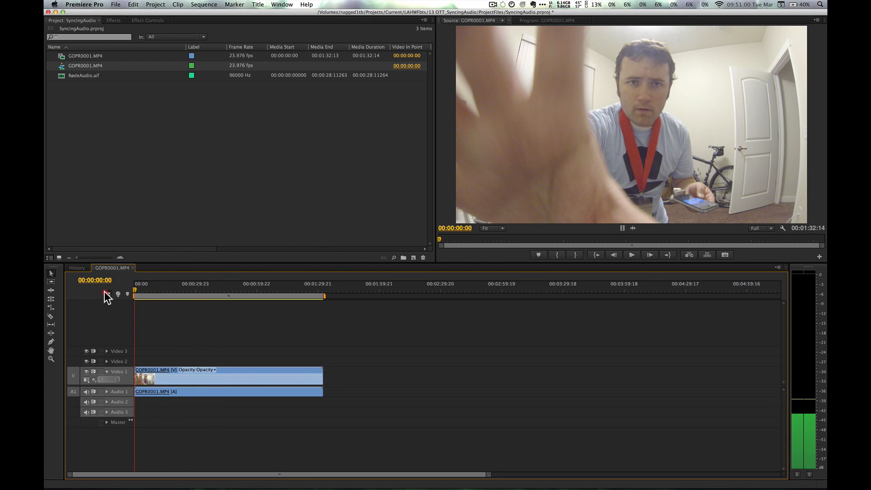
pyautogui.rightClick(98, 324)
pyautogui.click(125, 338)
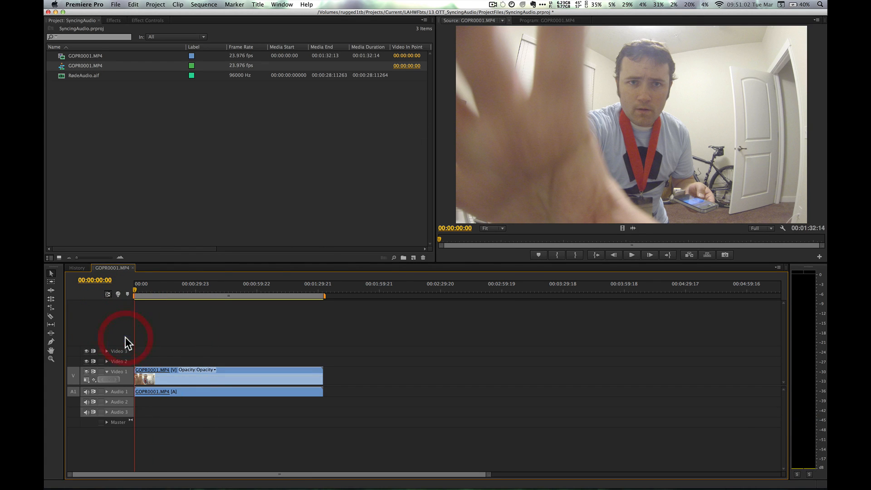
pyautogui.click(408, 211)
pyautogui.click(393, 248)
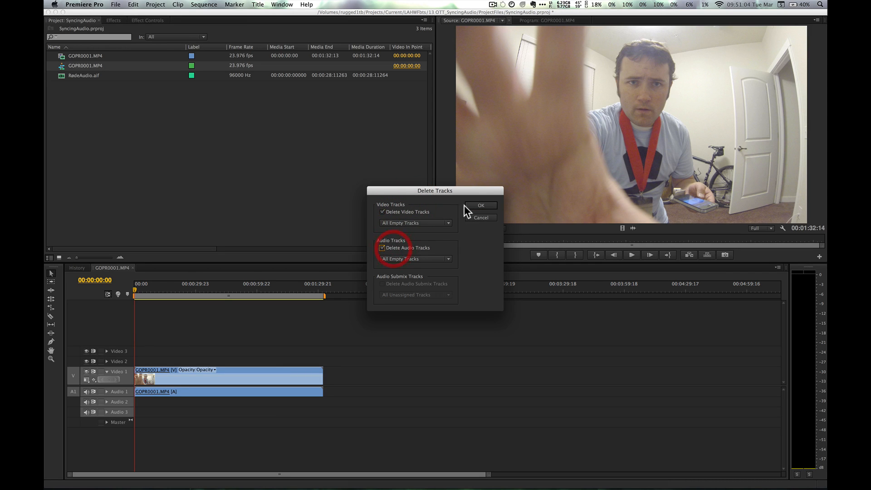
pyautogui.click(481, 205)
pyautogui.click(127, 373)
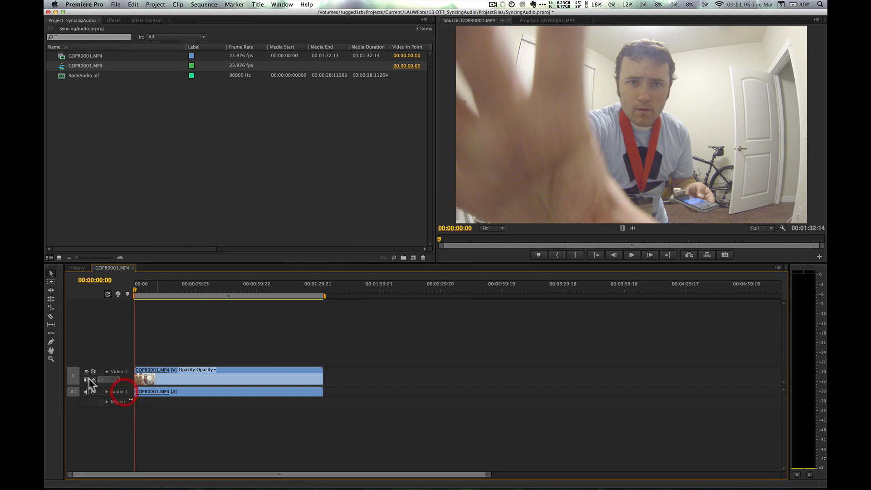
# Turn off the V and A1 source track indicators and enlarge the project and monitor area above the timeline
pyautogui.click(73, 375)
pyautogui.click(73, 392)
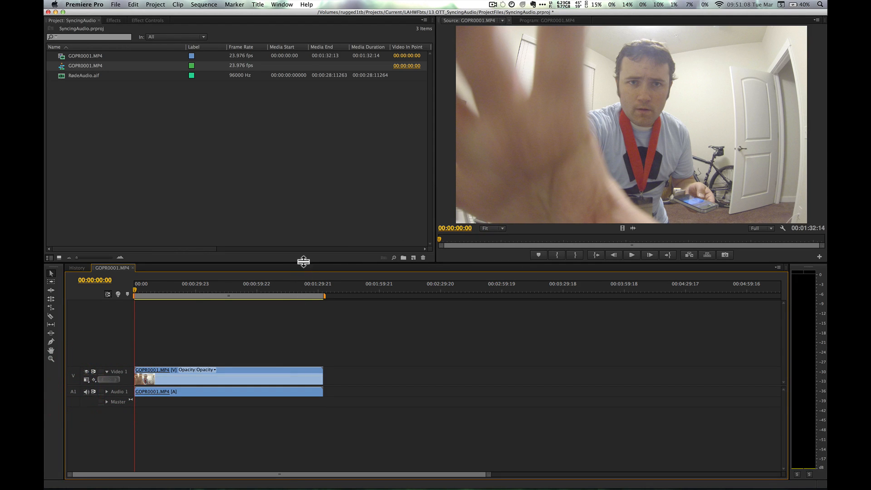
pyautogui.moveTo(301, 262); pyautogui.dragTo(299, 330)
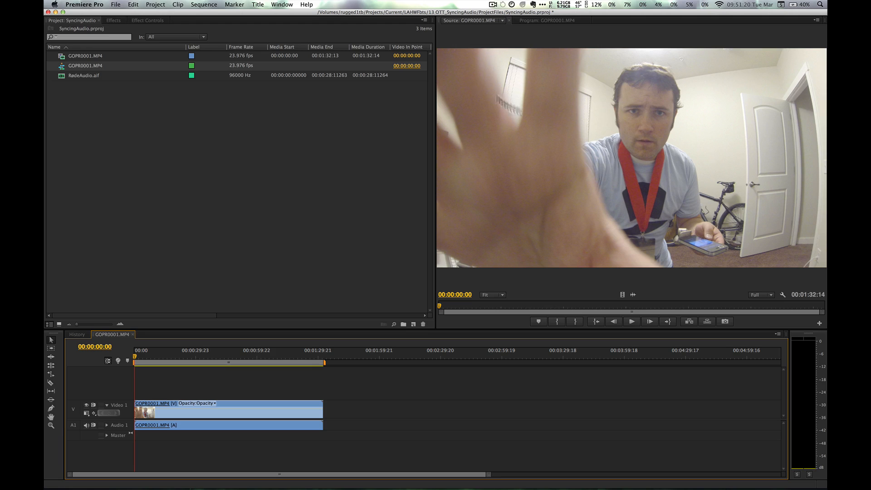
# Review the sequence in the Program monitor, scrubbing through it and playing the part from about 36 to 44 seconds
pyautogui.click(550, 23)
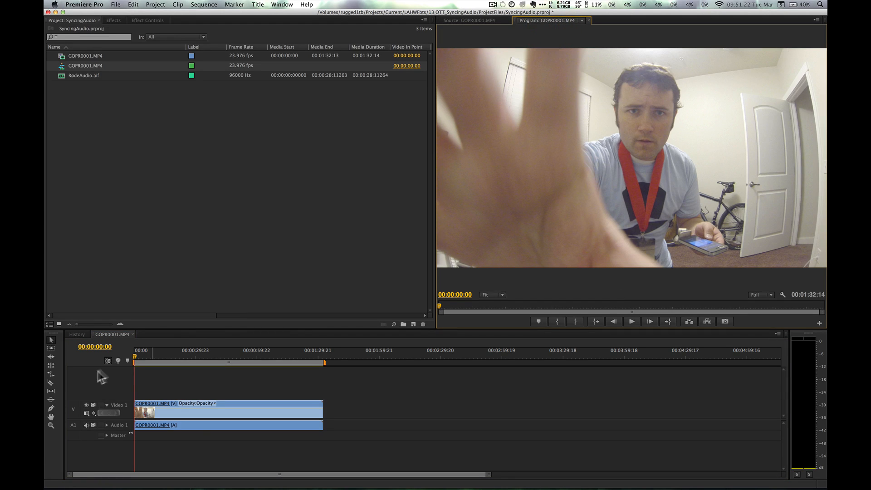
pyautogui.moveTo(136, 357); pyautogui.dragTo(301, 358)
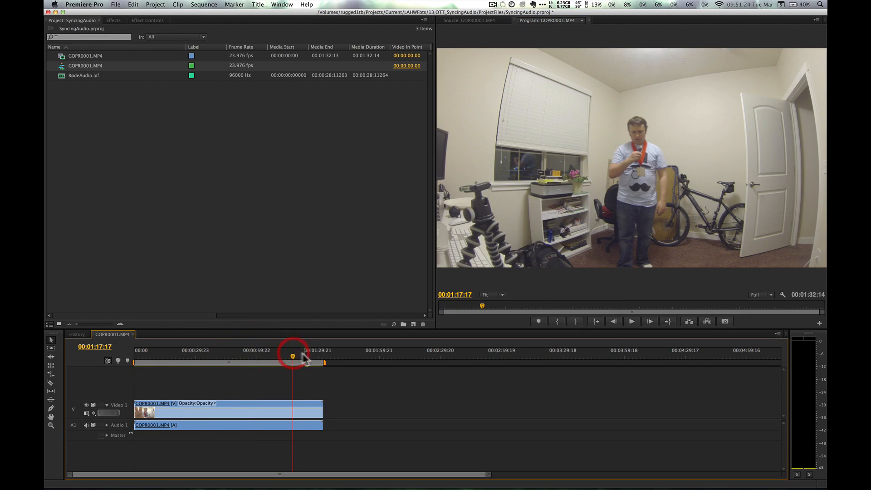
pyautogui.click(208, 356)
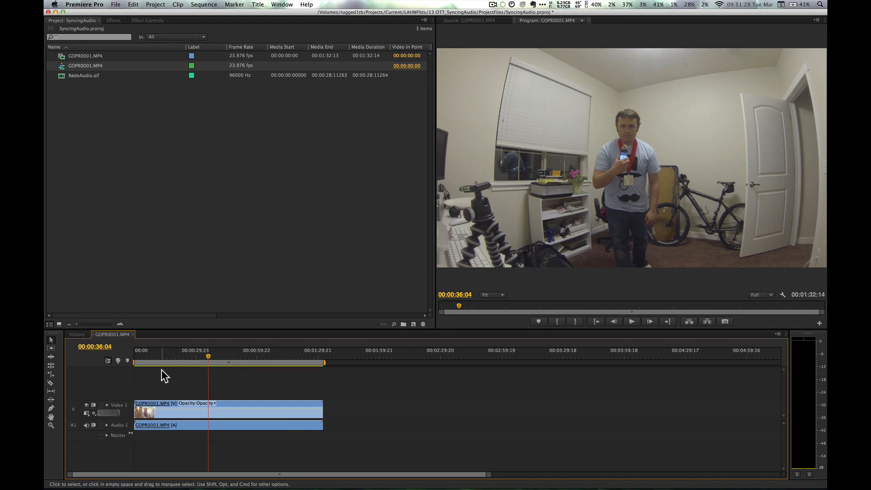
pyautogui.press('space')
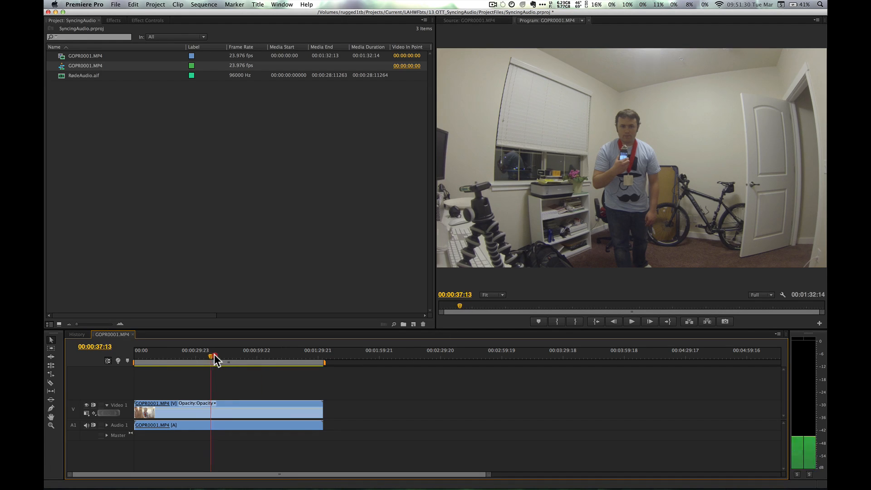
pyautogui.click(214, 357)
pyautogui.press('space')
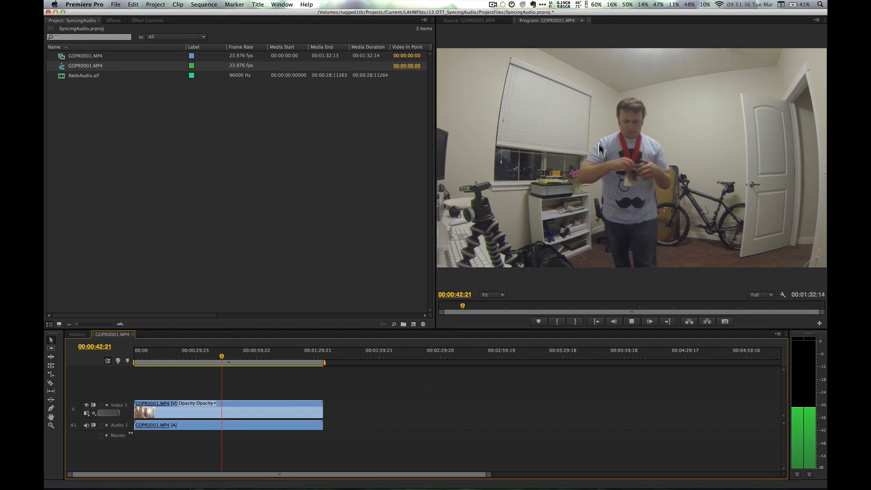
pyautogui.press('space')
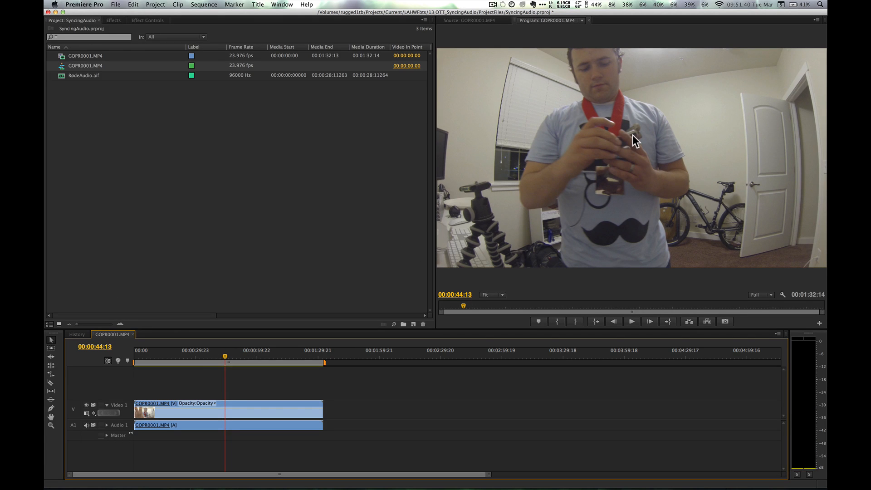
# Inspect the recording device in the speaker's hands at 00:00:44:13 up close, and return the playhead to the sequence start
pyautogui.keyDown('ctrl'); pyautogui.scroll(10, 634, 135); pyautogui.keyUp('ctrl')
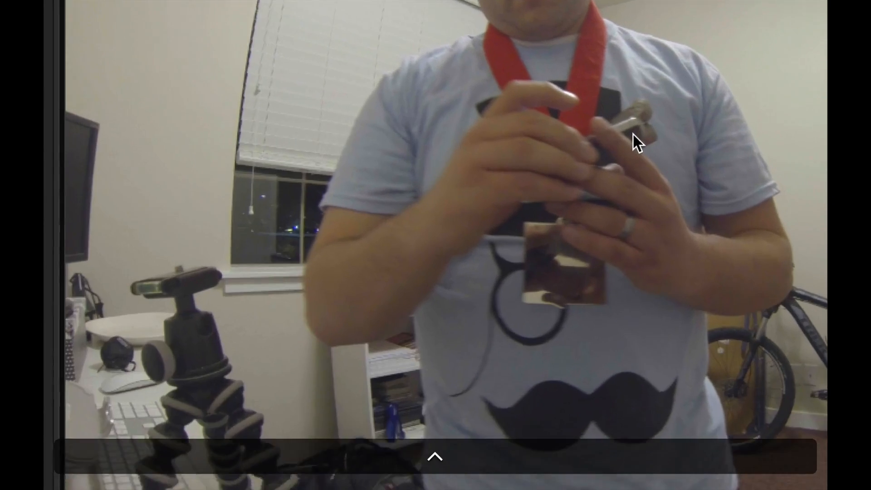
pyautogui.keyDown('ctrl'); pyautogui.scroll(3, 633, 134); pyautogui.keyUp('ctrl')
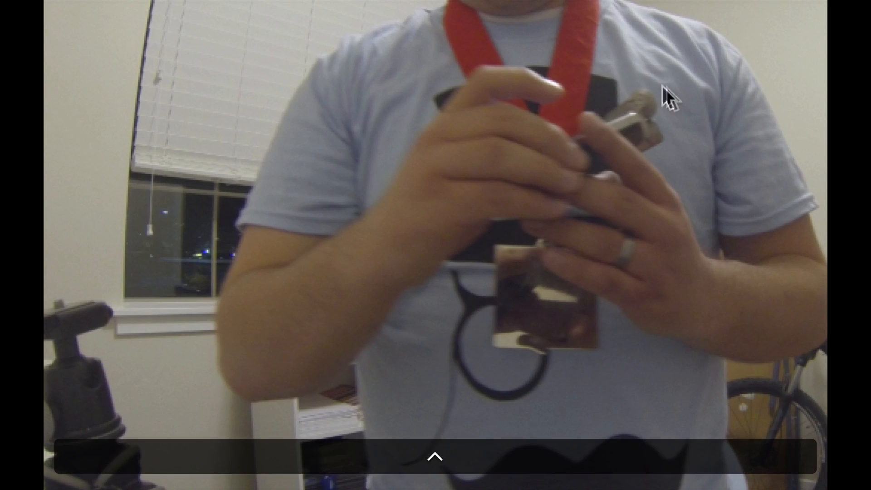
pyautogui.keyDown('ctrl'); pyautogui.scroll(-12, 661, 90); pyautogui.keyUp('ctrl')
pyautogui.moveTo(221, 350); pyautogui.dragTo(155, 355)
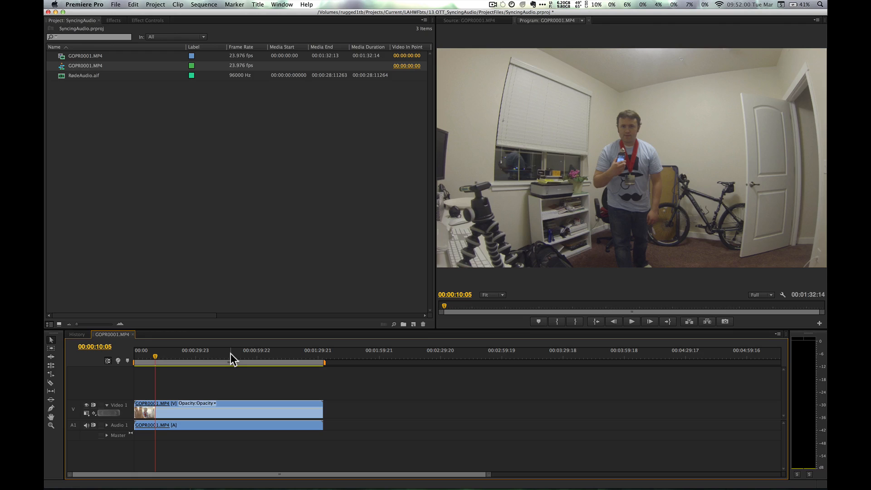
pyautogui.press('Home')
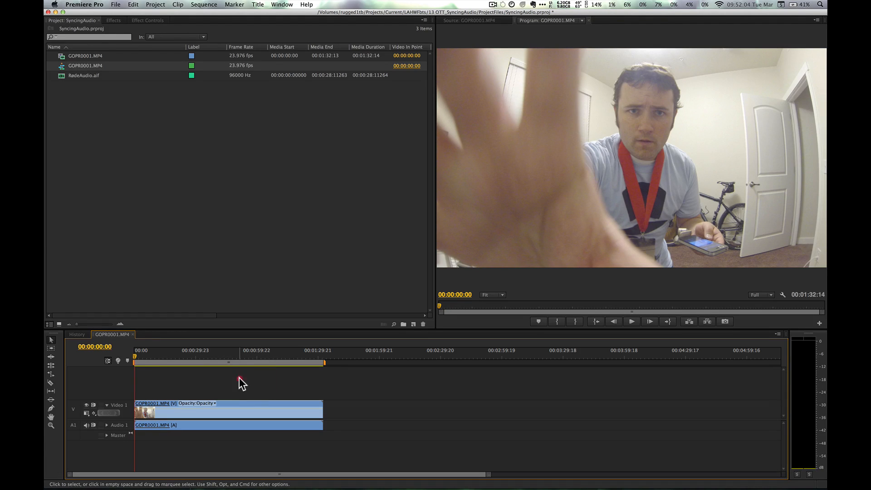
# Open RødeAudio.aif in the Source monitor and examine its waveform
pyautogui.click(238, 377)
pyautogui.click(92, 76)
pyautogui.click(110, 102)
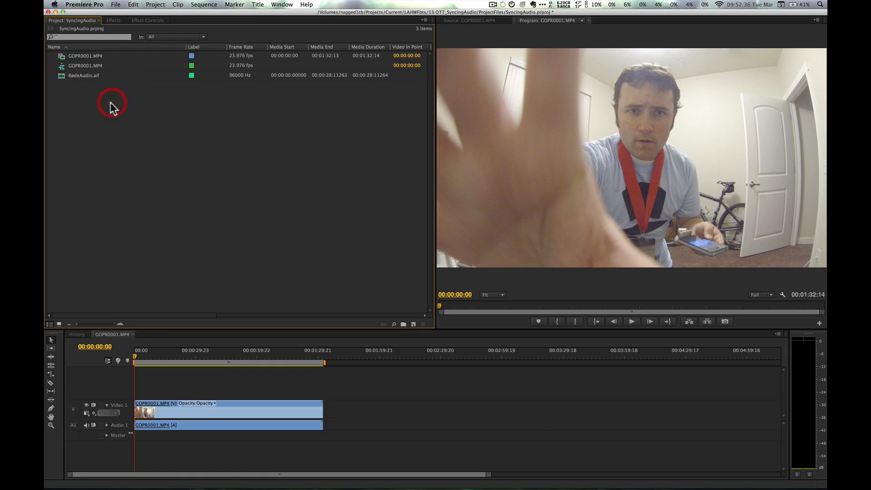
pyautogui.doubleClick(59, 75)
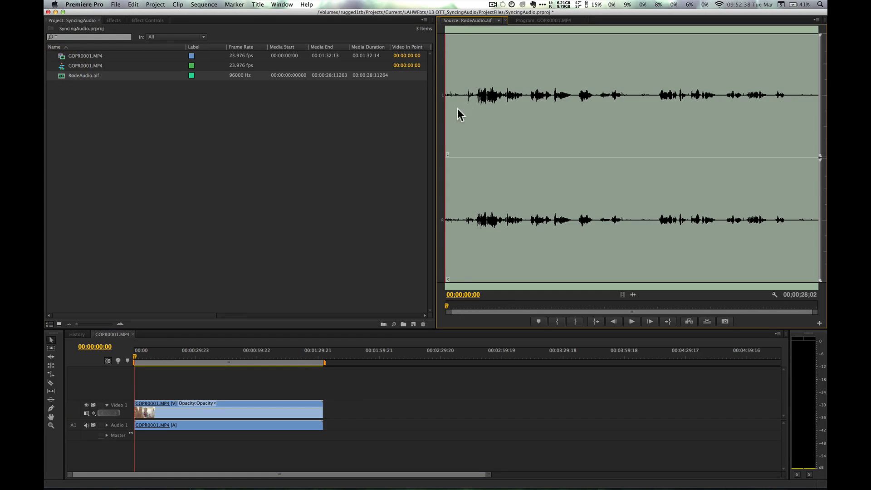
pyautogui.click(465, 122)
pyautogui.click(606, 120)
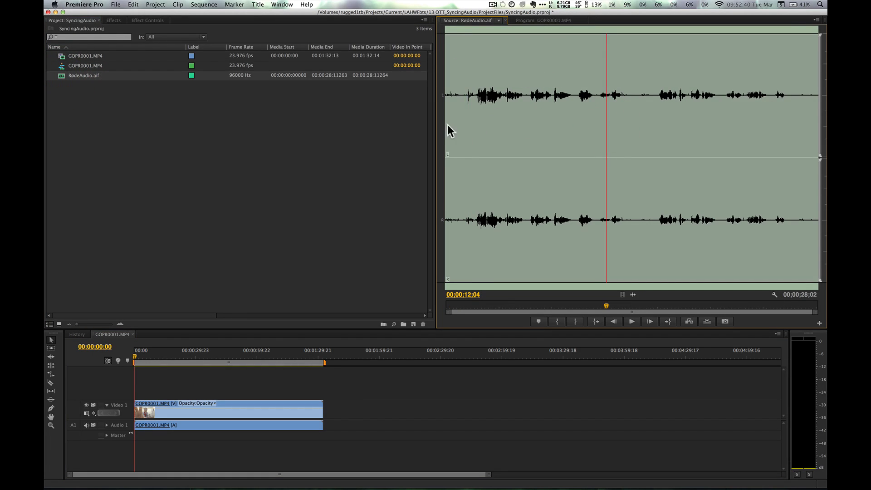
pyautogui.click(456, 114)
# Load GOPR0001.MP4 into the Source monitor and switch back to the sequence's Program view
pyautogui.doubleClick(63, 56)
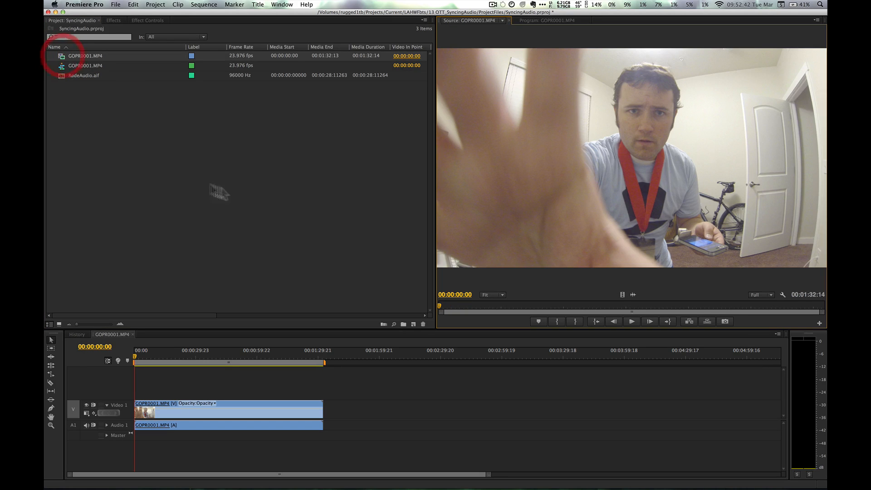
pyautogui.click(239, 189)
pyautogui.click(546, 21)
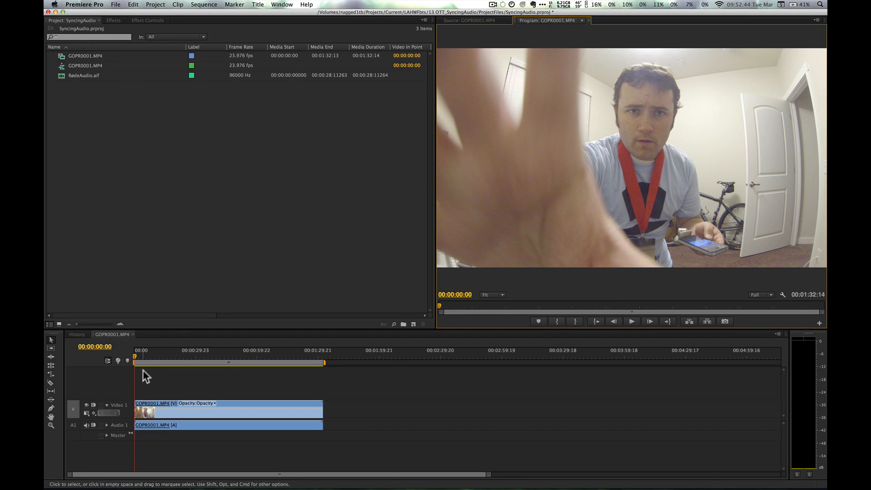
# Play through the GOPR0001.MP4 sequence to find the start of the second take and park the playhead at 00:00:48:08
pyautogui.click(146, 353)
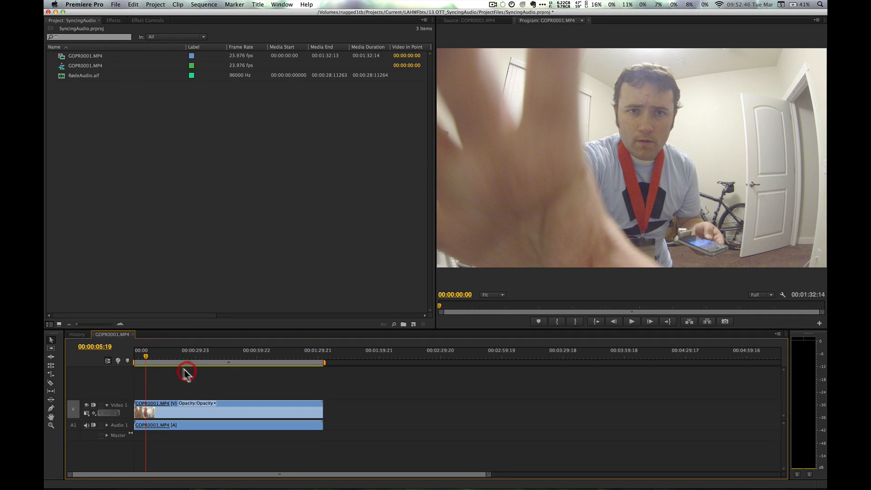
pyautogui.press('space')
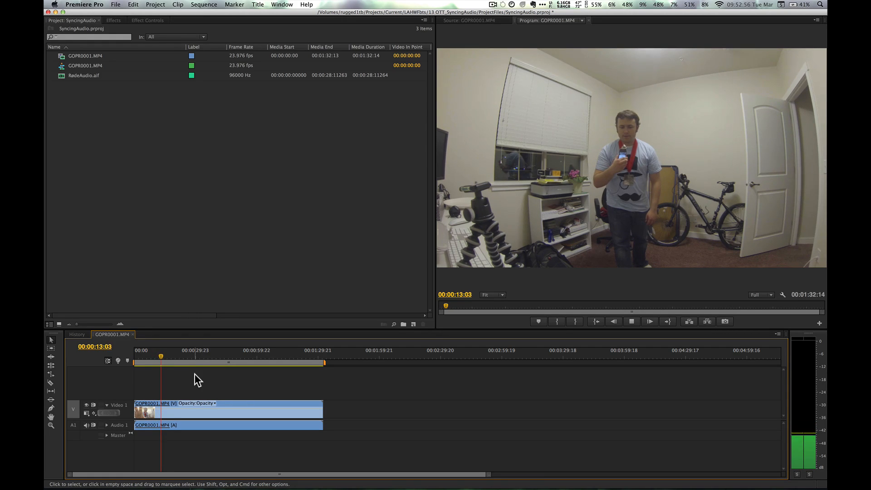
pyautogui.press('space')
pyautogui.moveTo(164, 354); pyautogui.dragTo(222, 352)
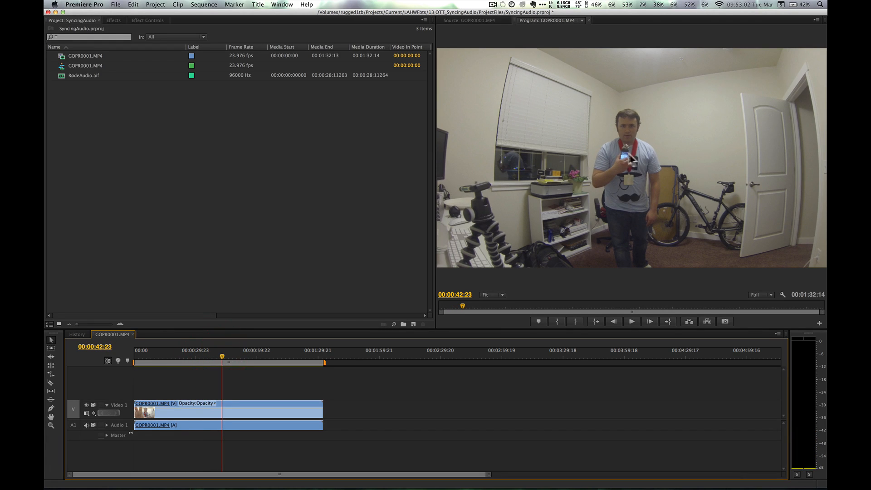
pyautogui.press('space')
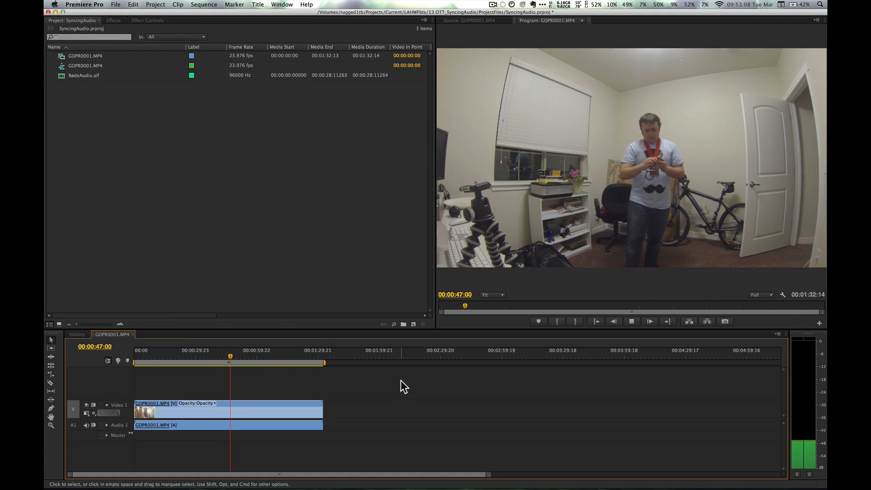
pyautogui.press('space')
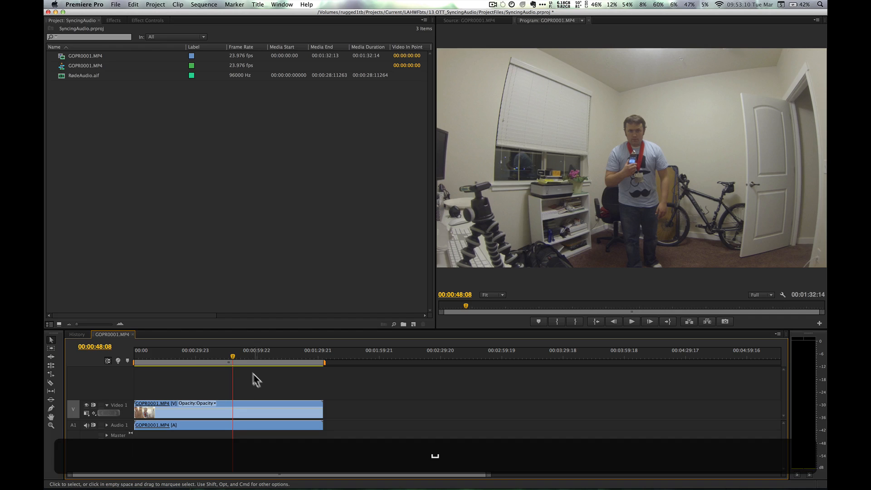
# Split all tracks at 00:00:48:08, ripple delete the part before the cut, and fit the remaining clip in the timeline
pyautogui.hotkey('shift', 'c')
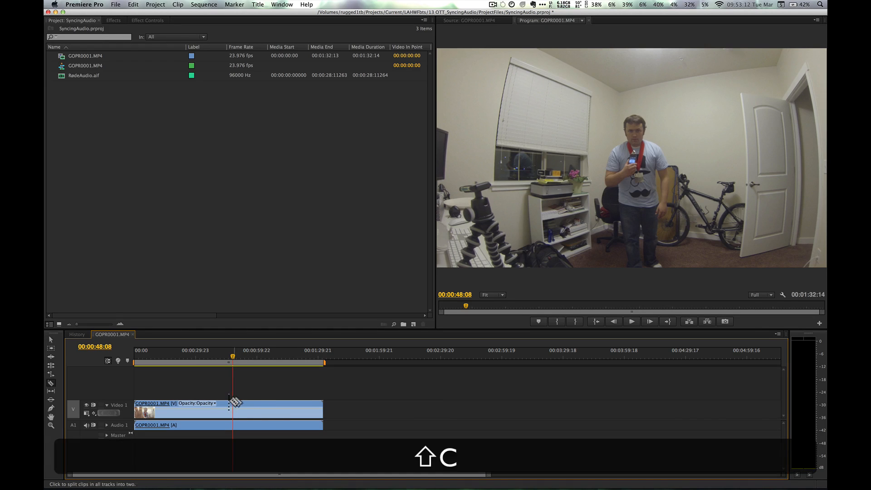
pyautogui.keyDown('shift'); pyautogui.click(233, 406); pyautogui.keyUp('shift')
pyautogui.hotkey('shift', 'v')
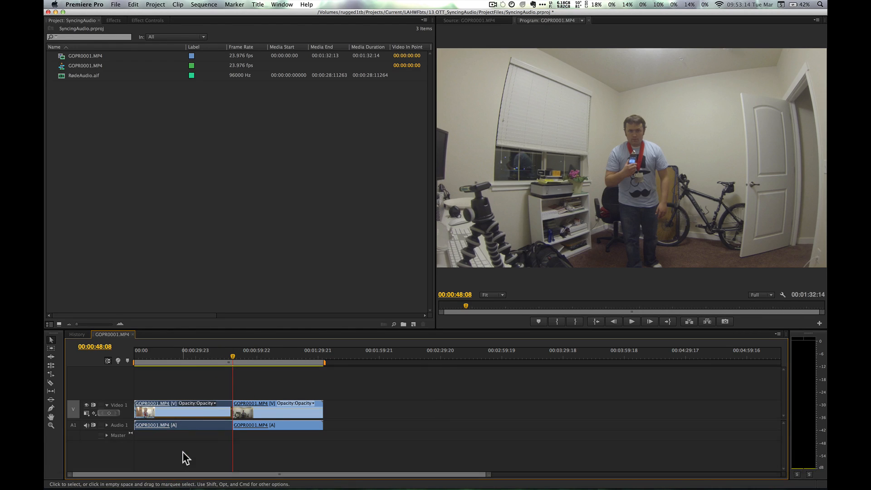
pyautogui.hotkey('alt', 'BackSpace')
pyautogui.hotkey('shift', 'Up')
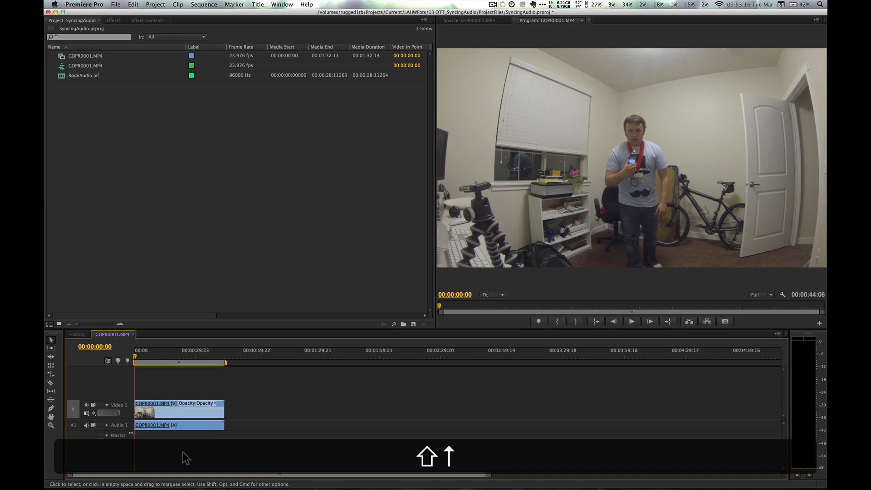
pyautogui.press('\\')
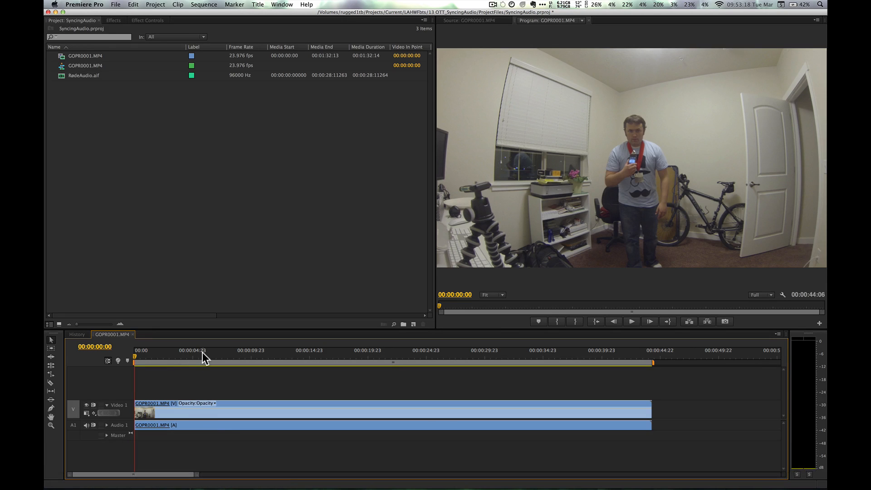
# Play and step frame by frame through the opening seconds of the sequence to find a spoken sync point, returning to 00:00:00:00
pyautogui.press('space')
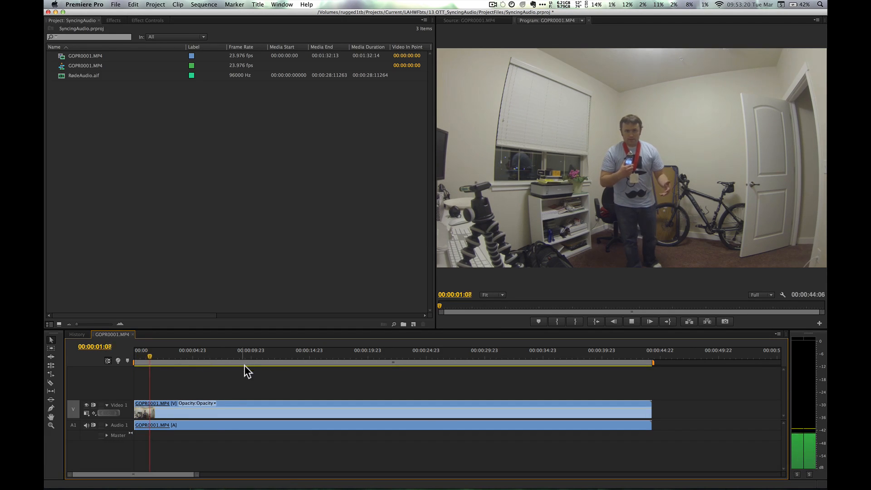
pyautogui.press('space')
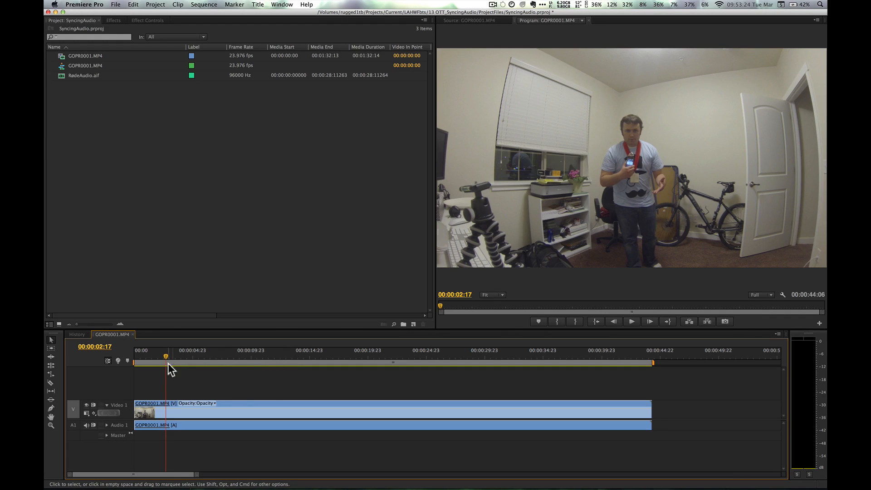
pyautogui.moveTo(165, 354); pyautogui.dragTo(124, 360)
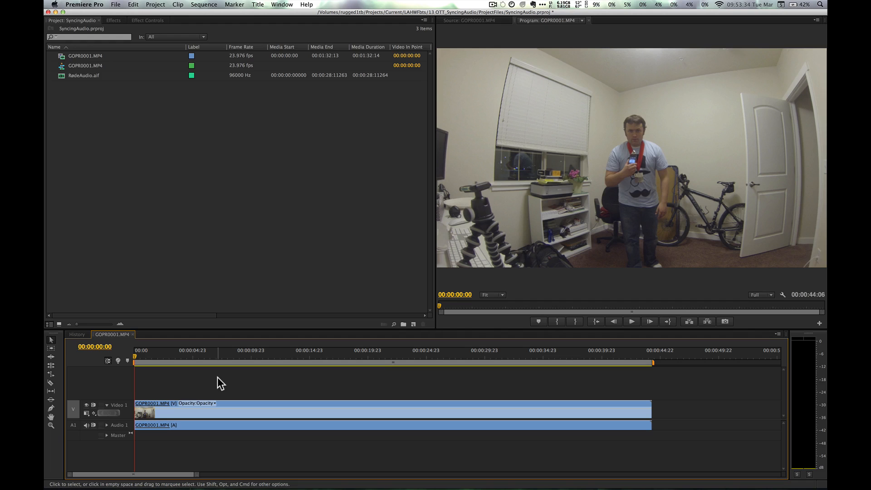
pyautogui.press('space')
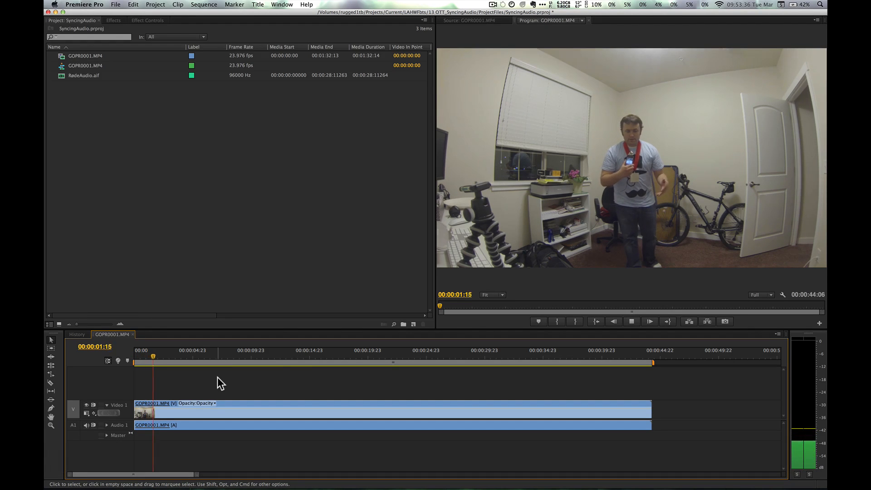
pyautogui.press('space')
pyautogui.press('Left')
pyautogui.press('Left')
pyautogui.press('Left')
pyautogui.press('Left')
pyautogui.press('Left')
pyautogui.press('Left')
pyautogui.press('Left')
pyautogui.press('Left')
pyautogui.press('Left')
pyautogui.press('Left')
pyautogui.press('Left')
pyautogui.press('Left')
pyautogui.press('Left')
pyautogui.press('Left')
pyautogui.press('Left')
pyautogui.press('Left')
pyautogui.press('Left')
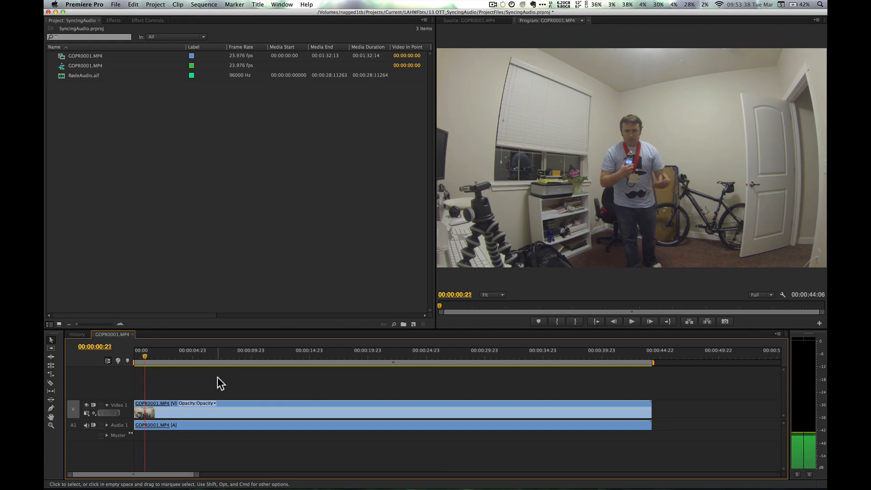
pyautogui.press('Right')
pyautogui.press('Right')
pyautogui.press('Right')
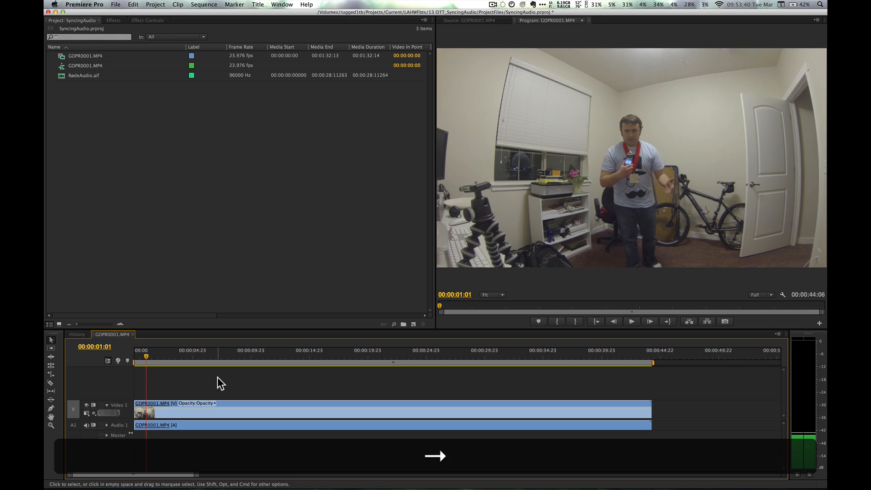
pyautogui.press('Left')
pyautogui.press('Left')
pyautogui.press('Left')
pyautogui.press('Left')
pyautogui.press('Left')
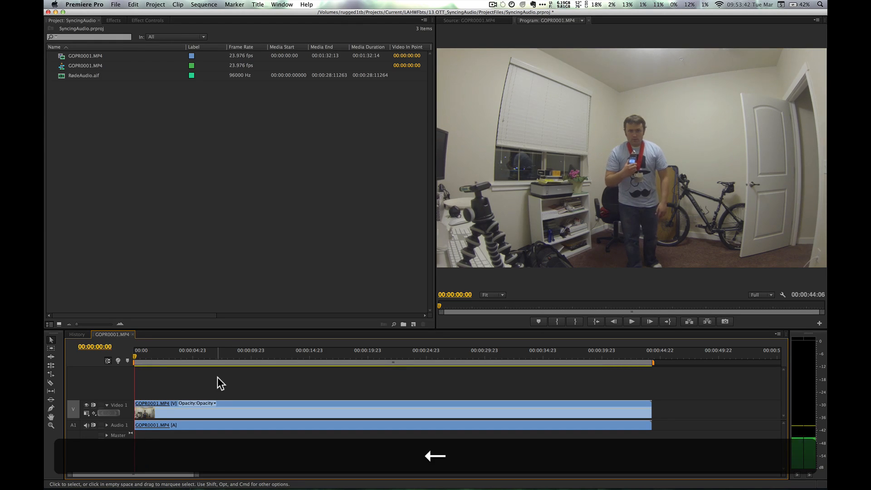
# Play to the sync point in the sequence, park the playhead at 00:00:02:03, and add a marker there
pyautogui.press('space')
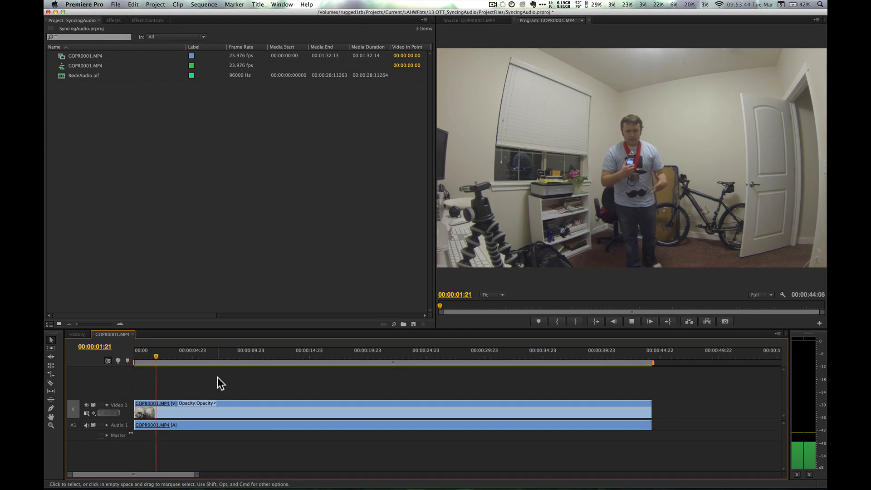
pyautogui.press('Left')
pyautogui.press('Right')
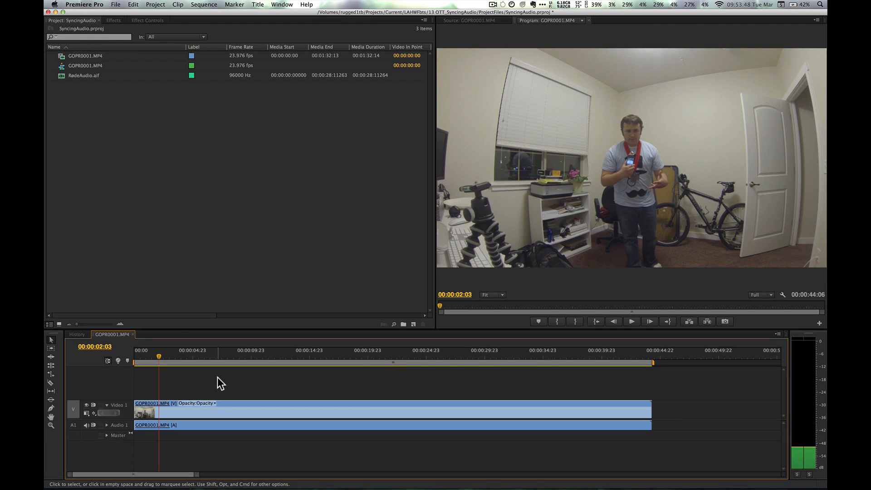
pyautogui.click(217, 377)
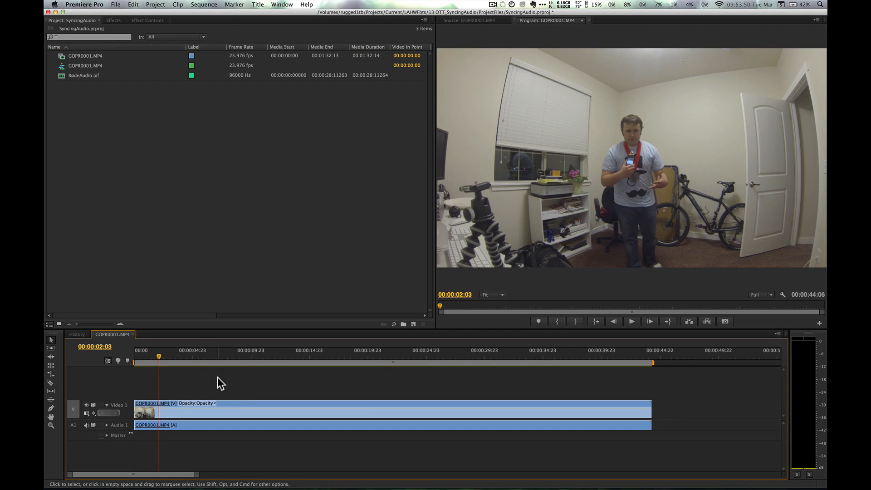
pyautogui.press('m')
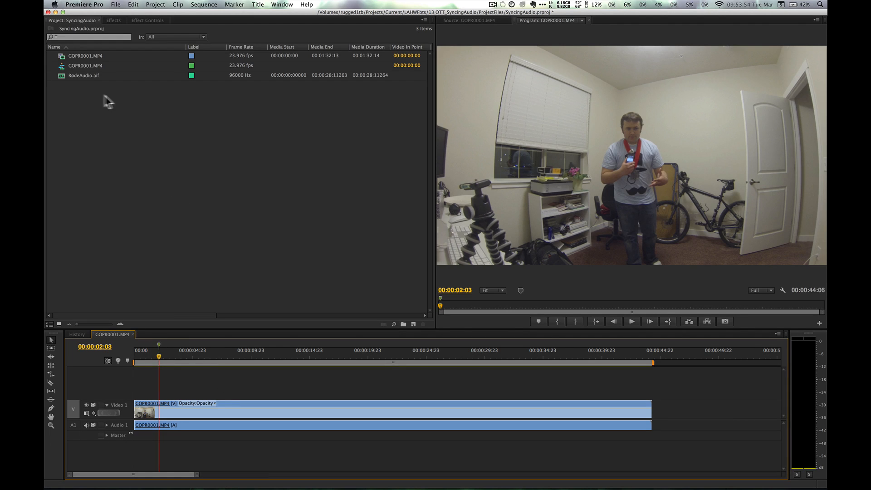
pyautogui.moveTo(136, 405); pyautogui.dragTo(160, 401)
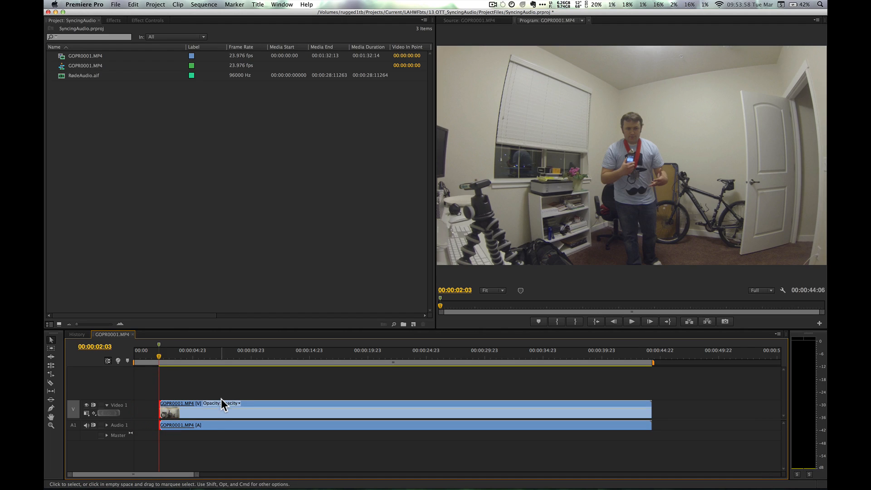
pyautogui.press('super+z')
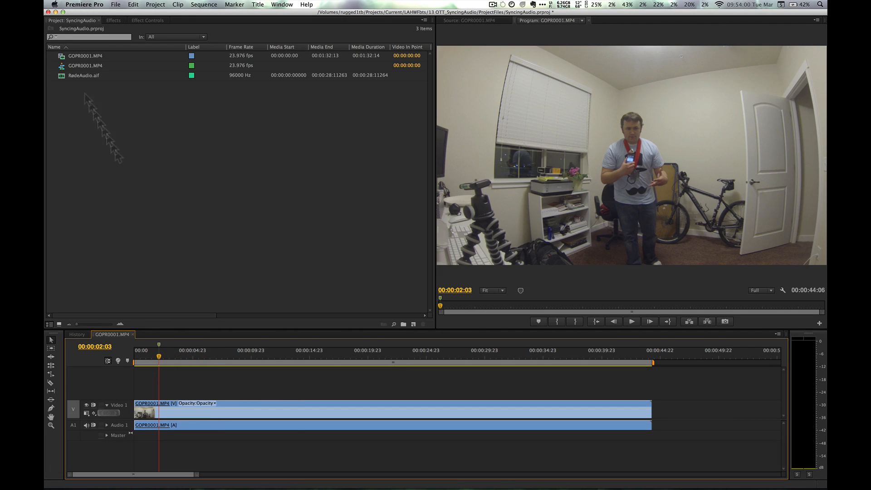
# Open RødeAudio.aif in the Source monitor, find the matching sync point, and set an In point at 00;00;04;20
pyautogui.doubleClick(61, 75)
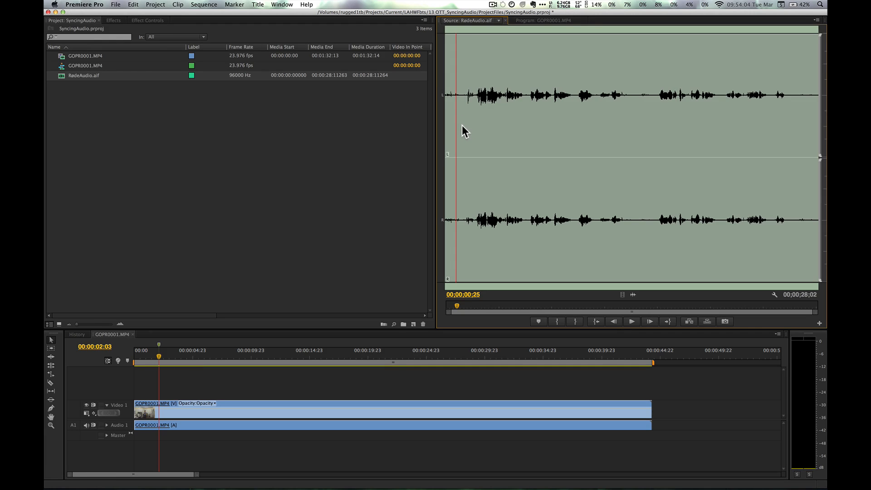
pyautogui.press('space')
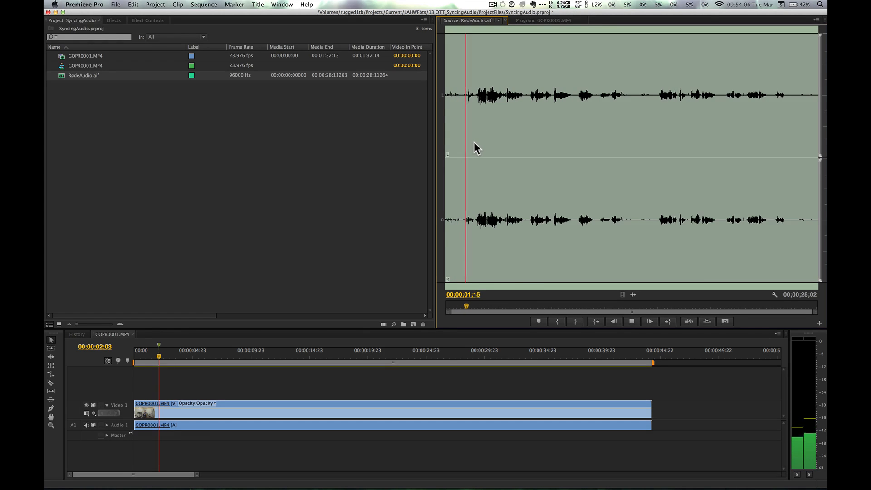
pyautogui.press('space')
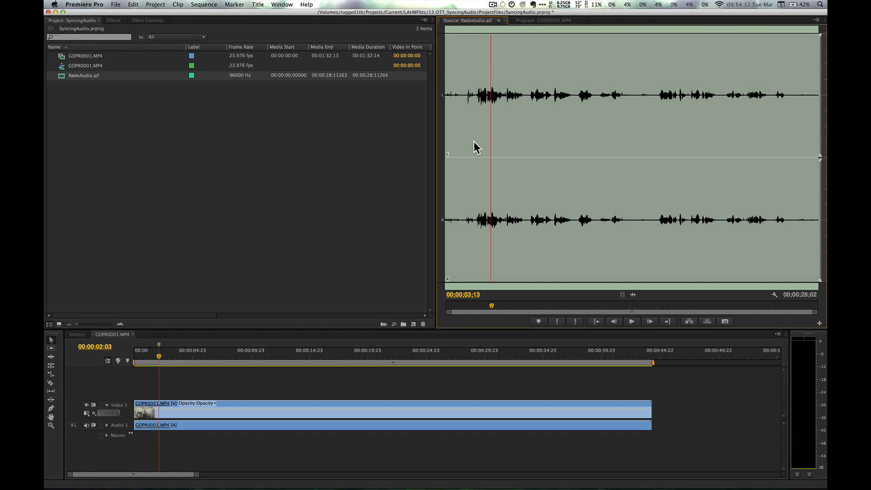
pyautogui.press('space')
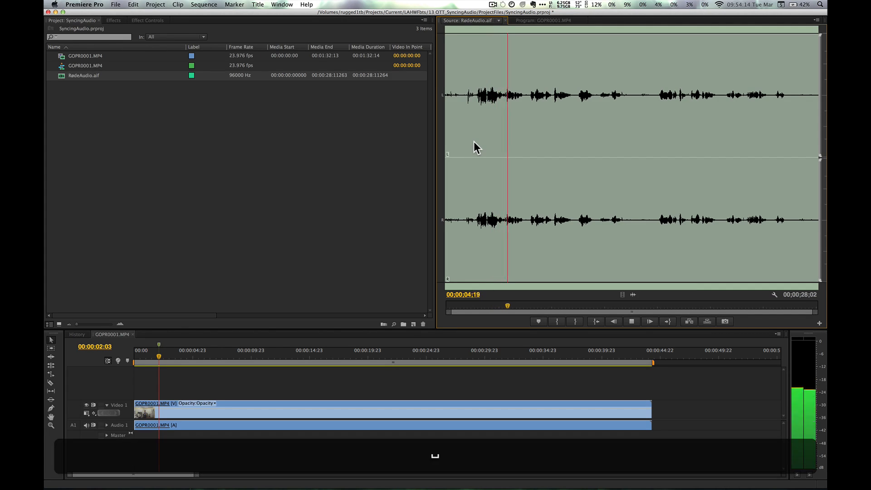
pyautogui.press('Left')
pyautogui.press('Left')
pyautogui.press('Left')
pyautogui.press('Left')
pyautogui.press('Right')
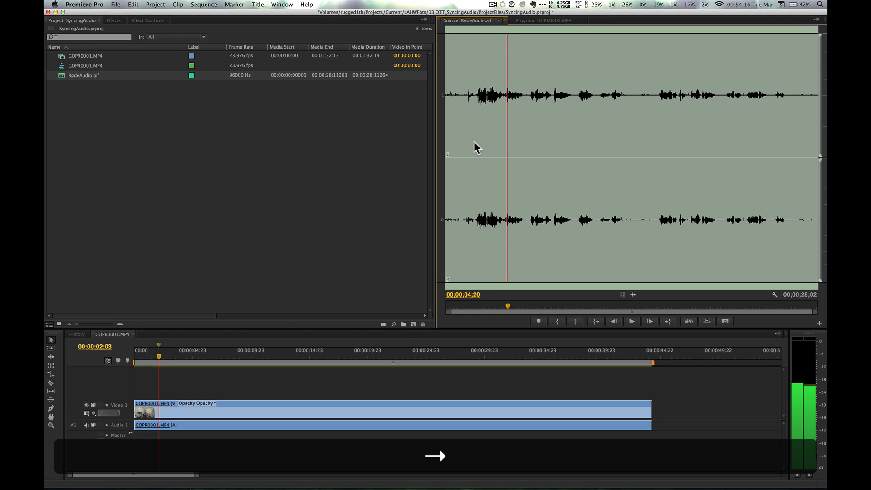
pyautogui.press('i')
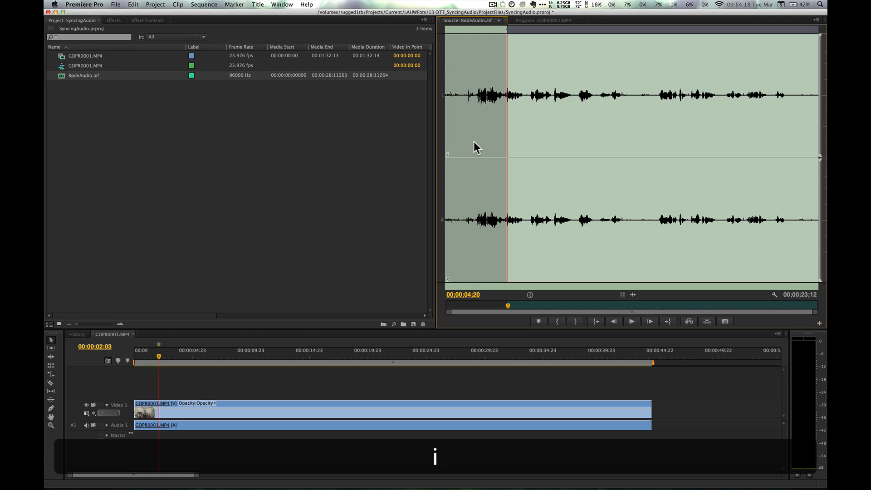
# Place the marked RødeAudio.aif audio on a new track below Audio 1, starting at 00:00:02:03, and delete the sequence marker
pyautogui.moveTo(635, 295); pyautogui.dragTo(156, 444)
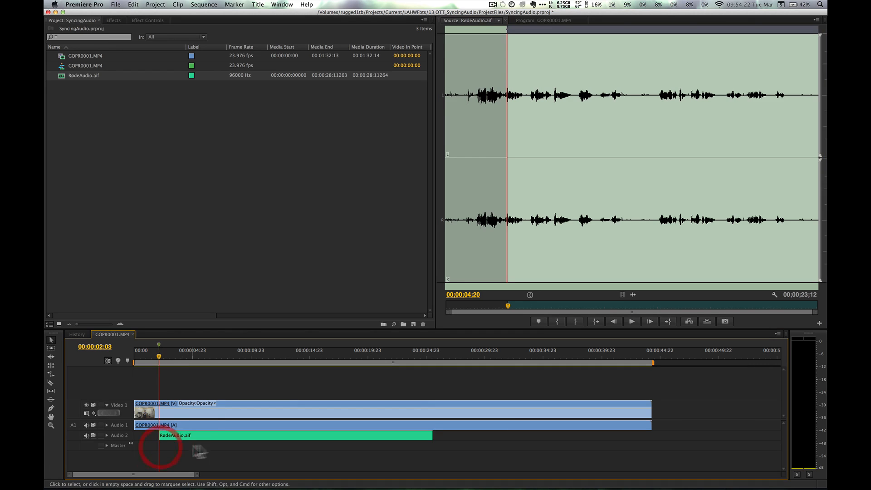
pyautogui.click(542, 20)
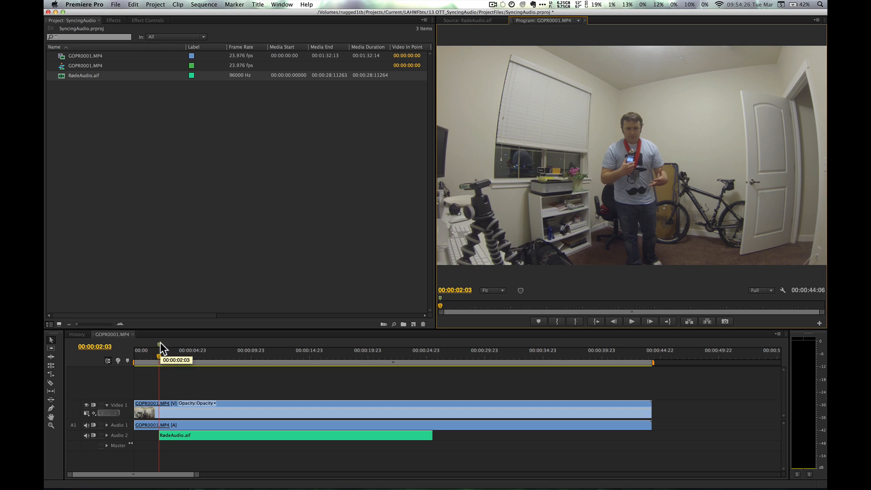
pyautogui.doubleClick(159, 344)
pyautogui.click(505, 187)
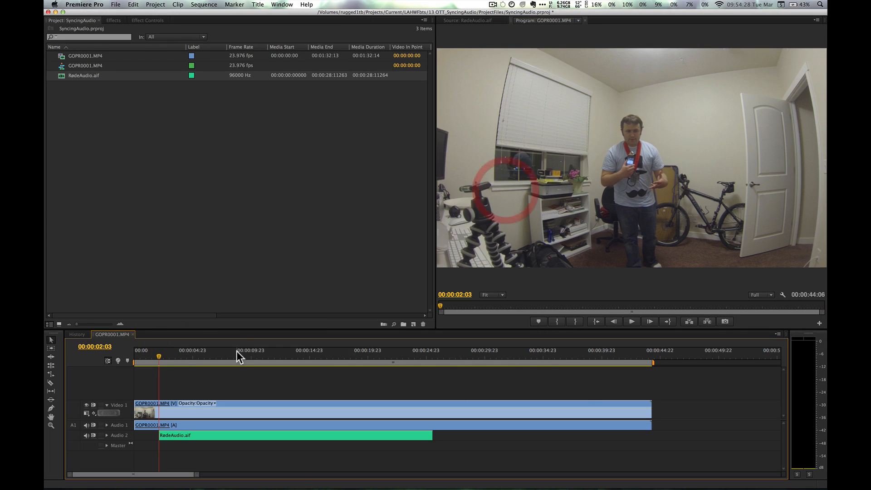
# Extend the start of the RødeAudio.aif clip on Audio 2 back to the beginning of the sequence
pyautogui.click(171, 375)
pyautogui.moveTo(160, 435); pyautogui.dragTo(135, 435)
pyautogui.click(205, 374)
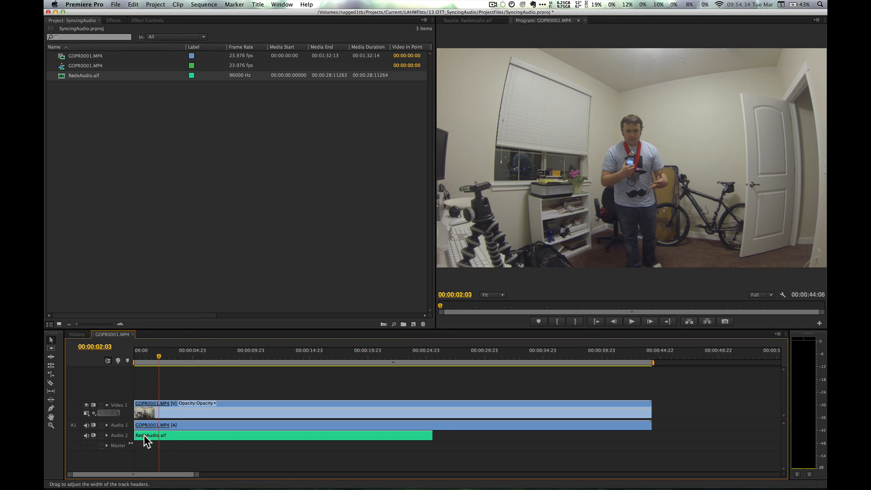
pyautogui.press('super+z')
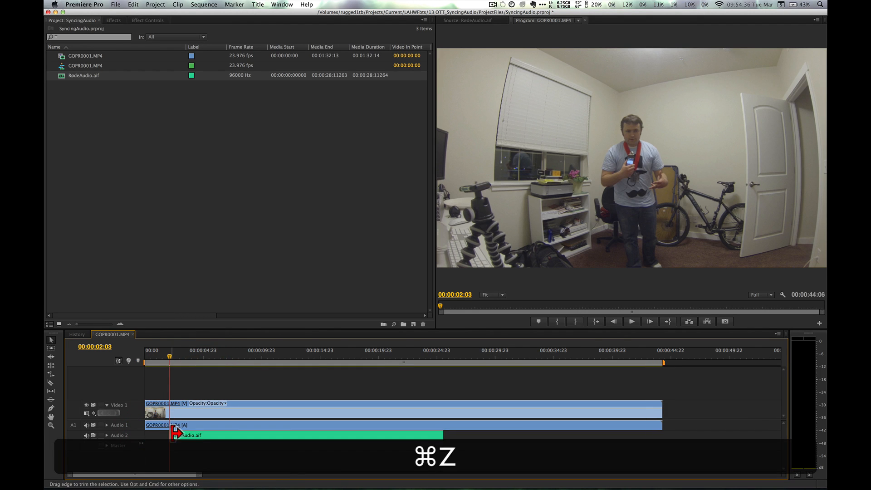
pyautogui.moveTo(196, 437); pyautogui.dragTo(145, 435)
pyautogui.press('super+z')
pyautogui.click(198, 393)
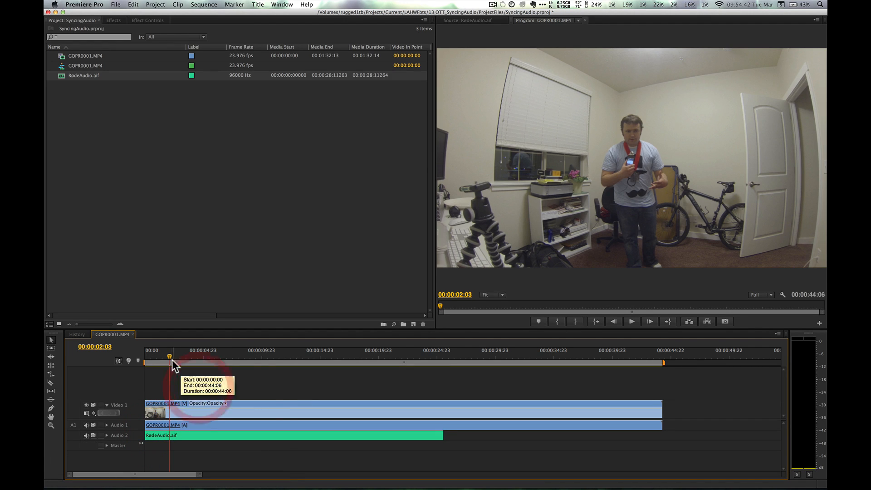
# Play the sequence from the start, partly in a maximized Program monitor, to check the sync between picture and both audio tracks
pyautogui.moveTo(170, 357); pyautogui.dragTo(132, 353)
pyautogui.press('Home')
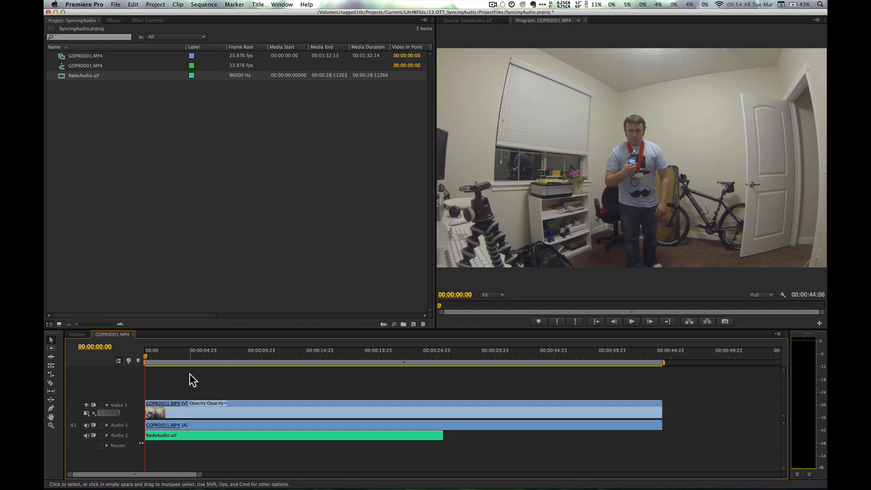
pyautogui.click(210, 386)
pyautogui.press('space')
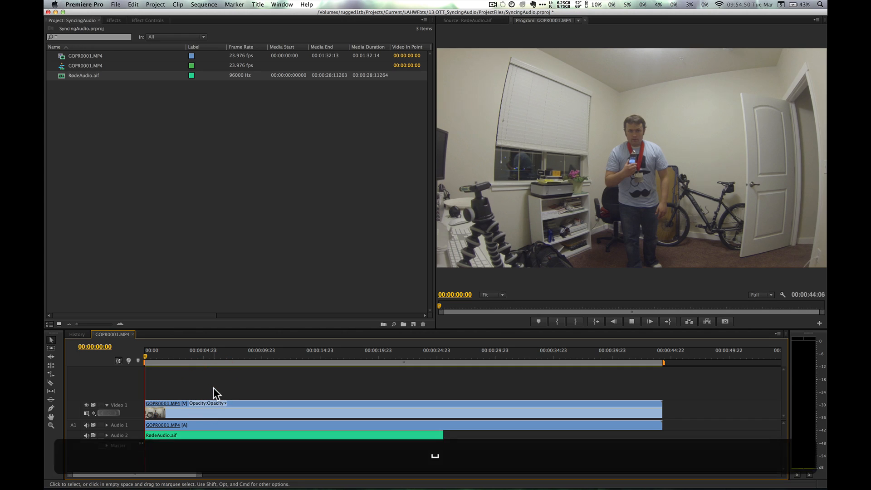
pyautogui.press('space')
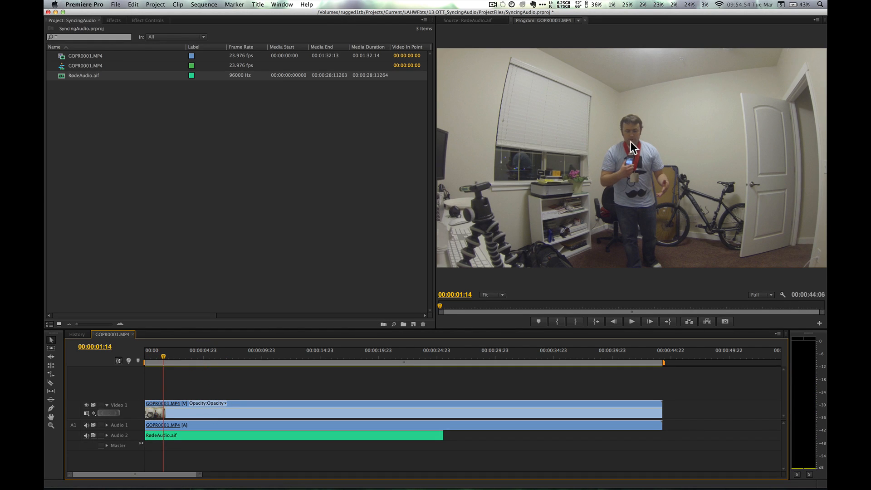
pyautogui.press('`')
pyautogui.press('space')
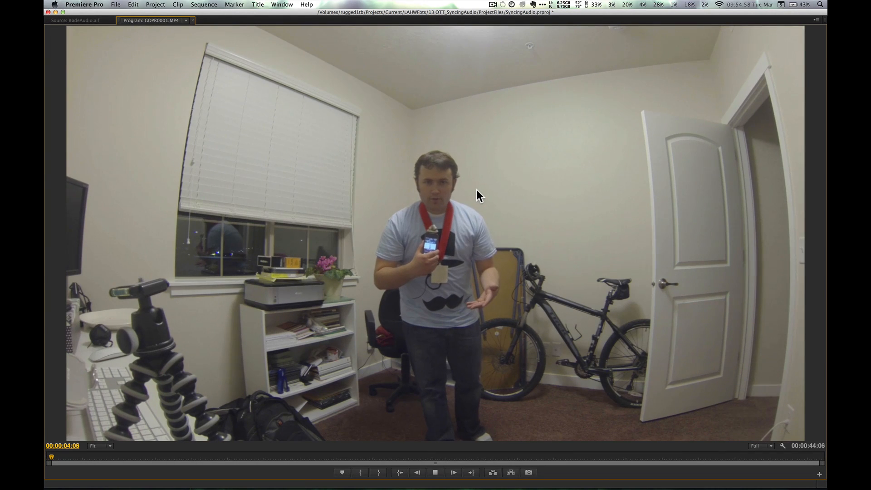
pyautogui.press('space')
pyautogui.press('`')
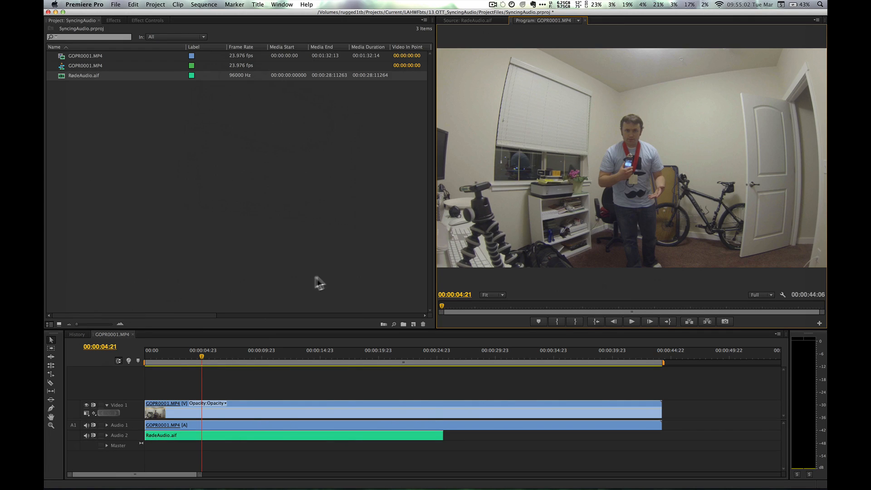
# Trim a short section off the start of the RødeAudio.aif clip on Audio 2 and mute Audio 1
pyautogui.moveTo(159, 436); pyautogui.dragTo(169, 437)
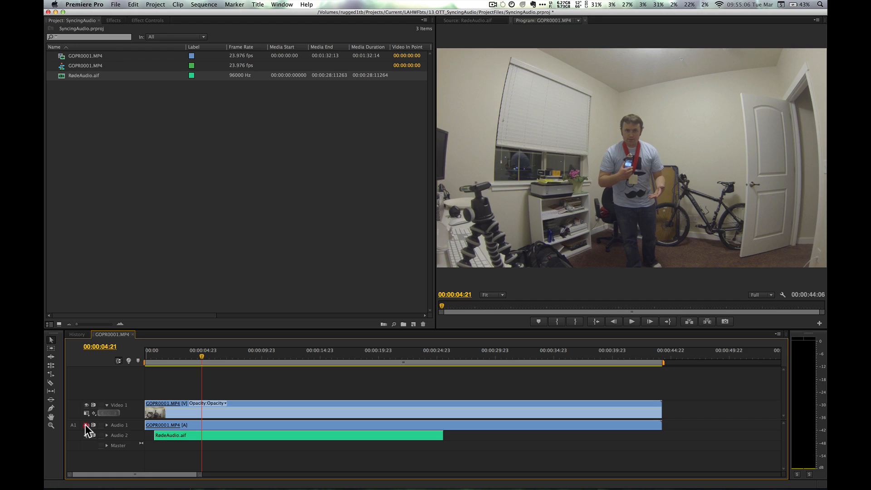
pyautogui.click(86, 425)
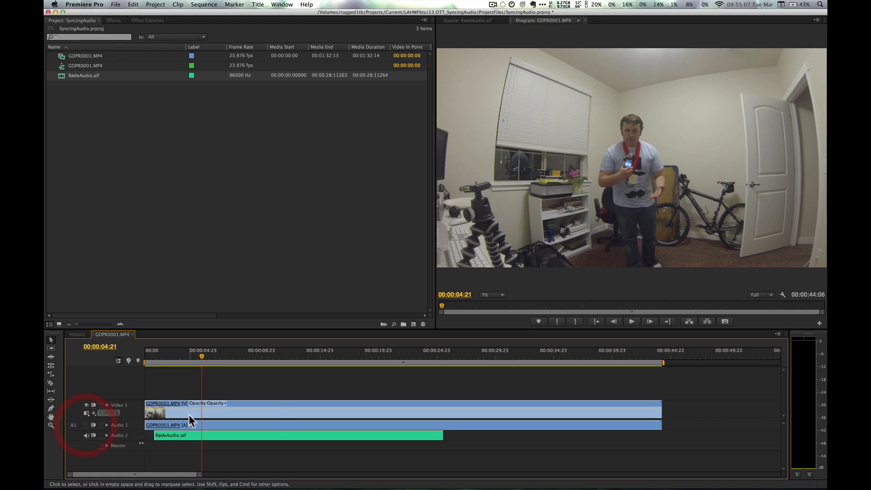
pyautogui.click(323, 425)
pyautogui.click(296, 387)
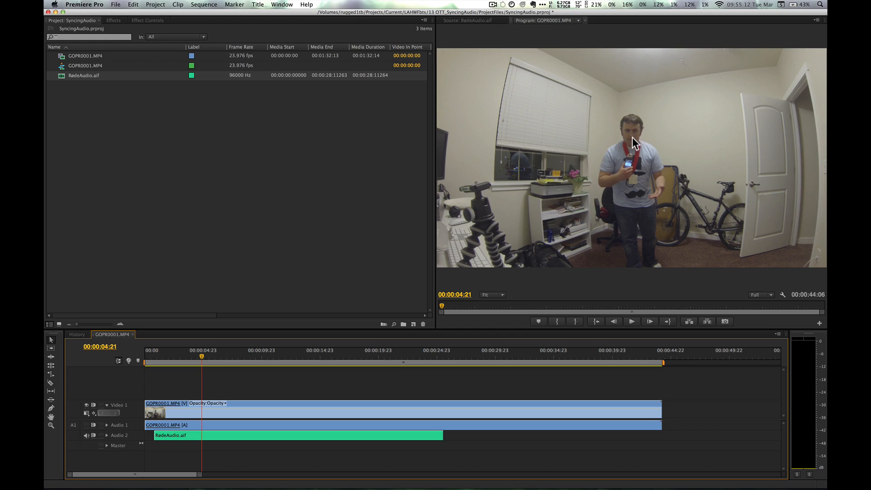
# Mute Audio 2, re-enable Audio 1, and play the sequence to hear only the camera audio
pyautogui.click(86, 435)
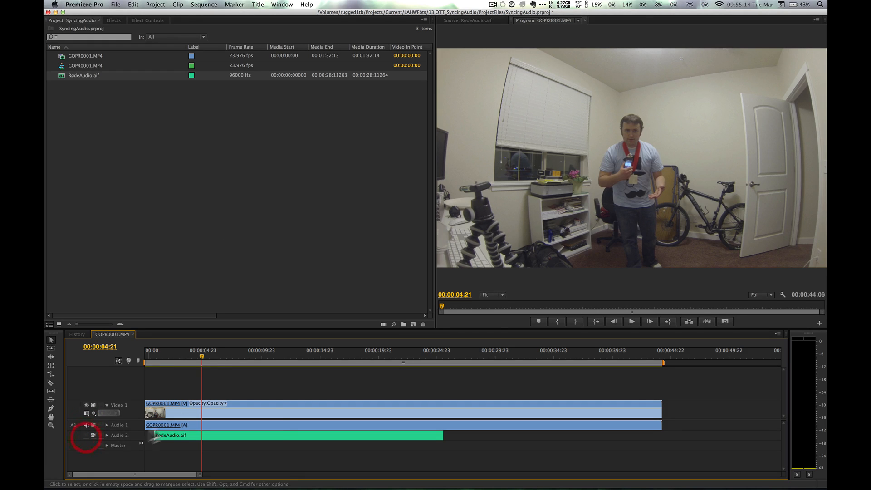
pyautogui.press('space')
pyautogui.press('space')
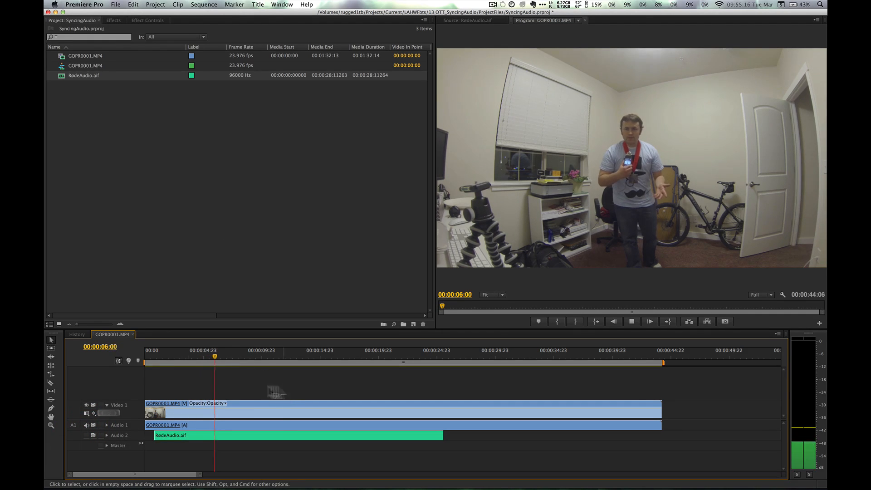
# Replay the sequence from about 00:00:03:13 to hear the camera audio on Audio 1 again
pyautogui.moveTo(211, 353); pyautogui.dragTo(185, 356)
pyautogui.press('space')
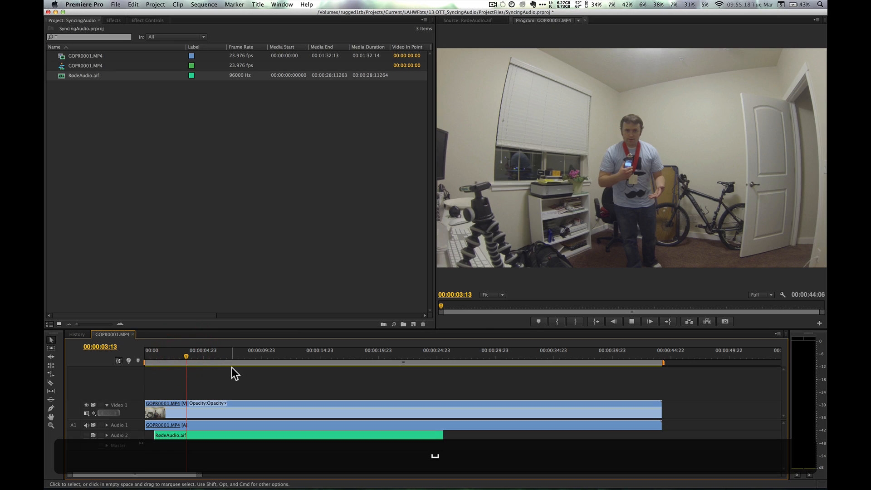
pyautogui.press('space')
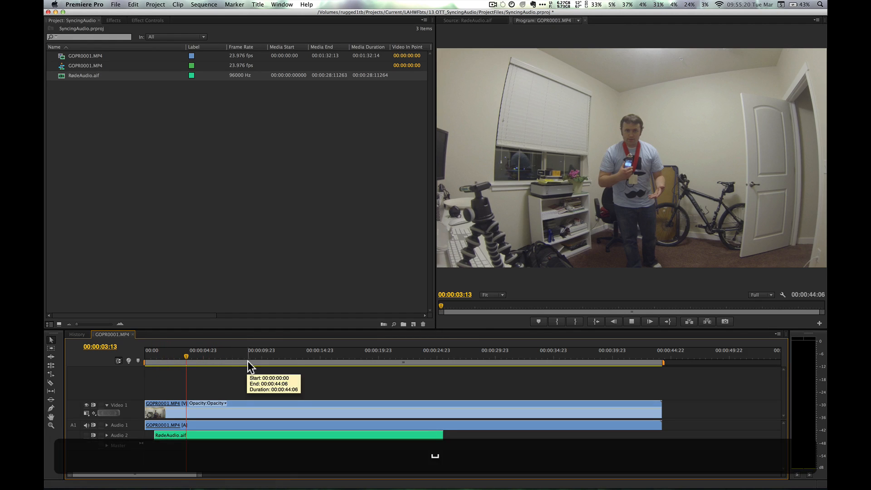
pyautogui.press('space')
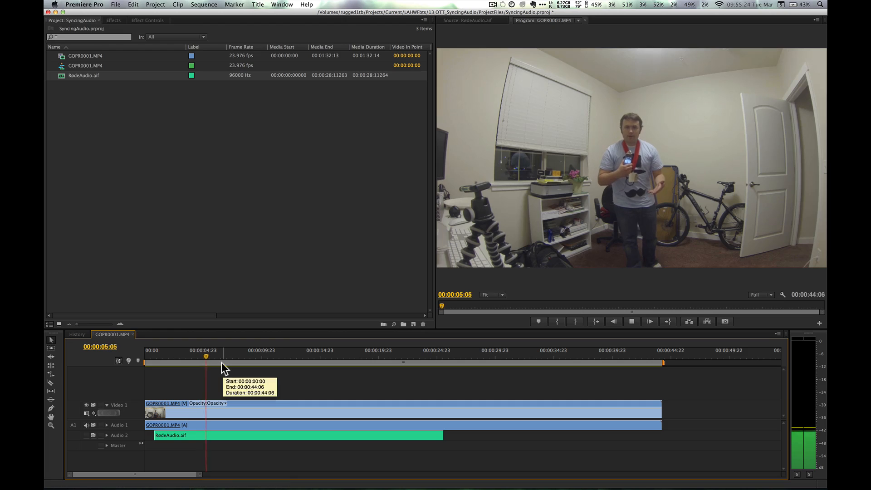
pyautogui.press('space')
# Mute Audio 1, re-enable Audio 2, and play from 00:00:04:03 in a maximized Program monitor to check the recorder audio's lip sync
pyautogui.click(86, 426)
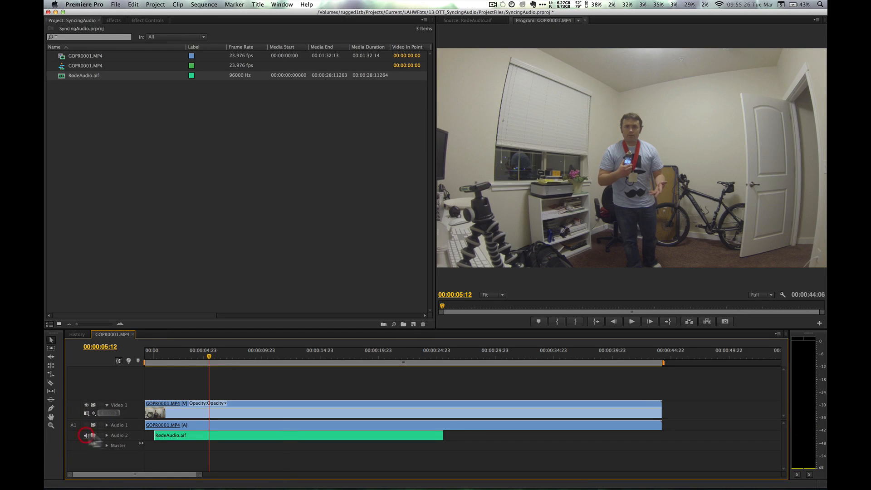
pyautogui.moveTo(203, 355); pyautogui.dragTo(193, 356)
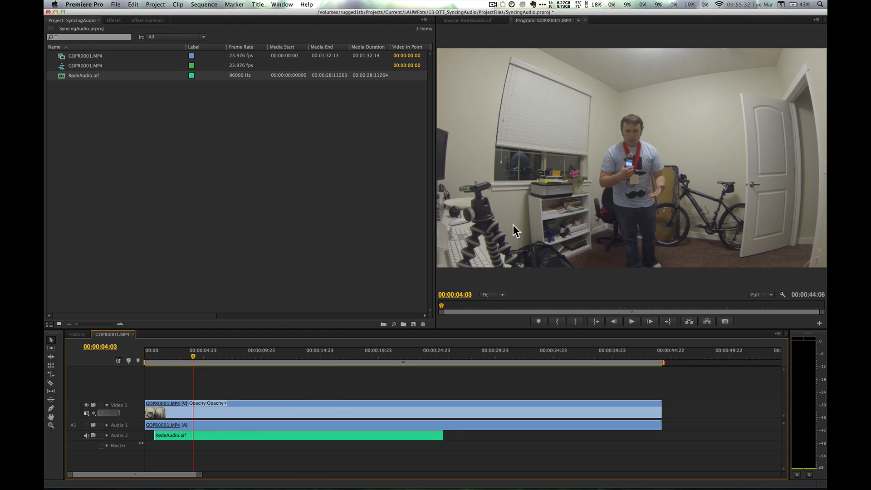
pyautogui.press('`')
pyautogui.press('space')
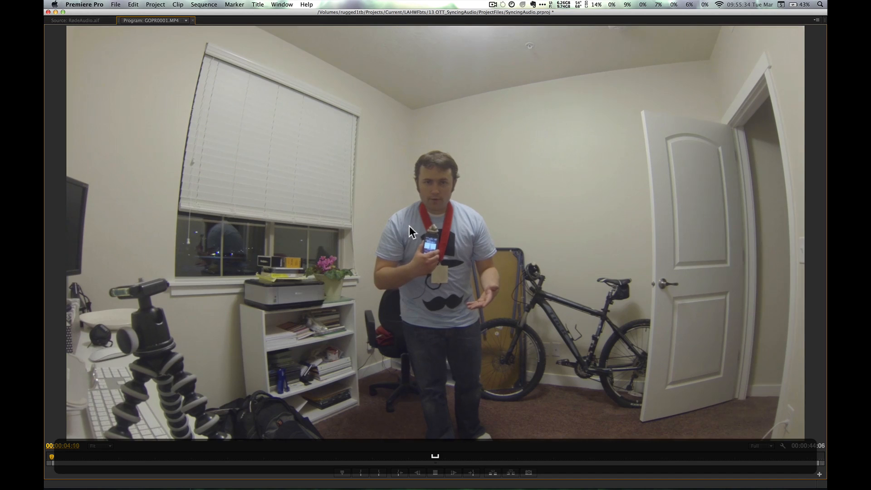
pyautogui.press('space')
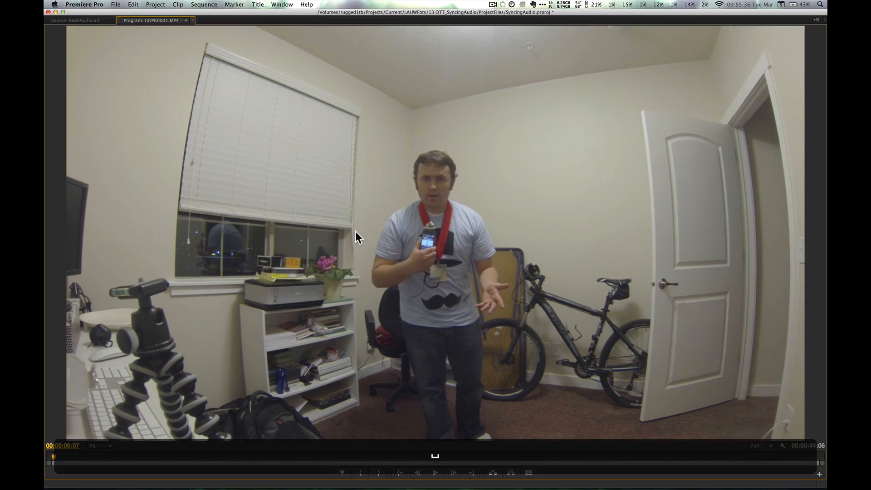
pyautogui.press('`')
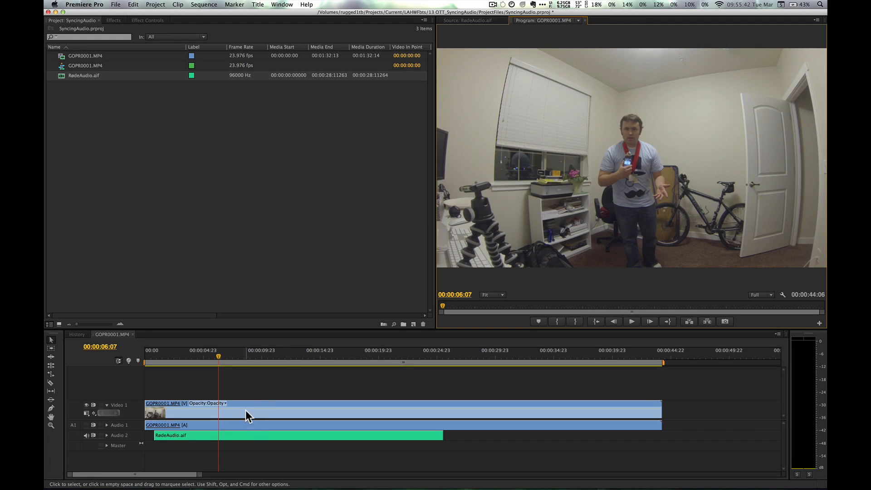
# Shift the RødeAudio.aif clip on Audio 2 two frames later in the sequence
pyautogui.click(252, 434)
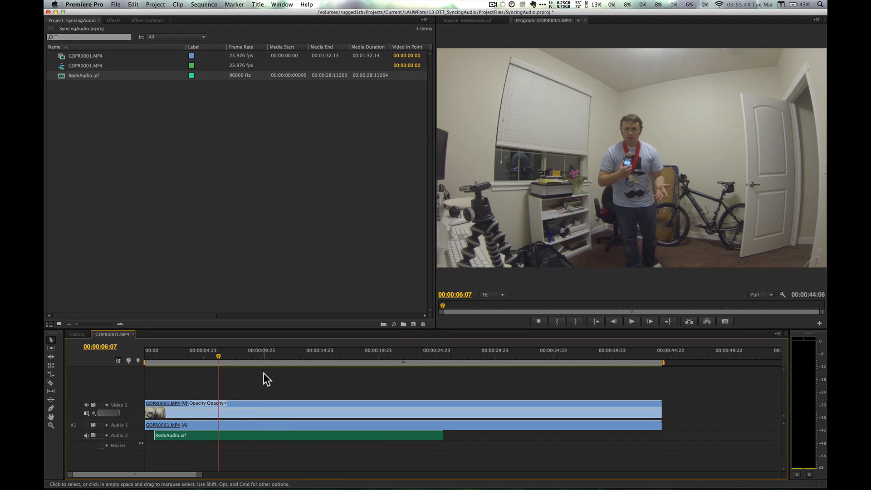
pyautogui.write('+2')
pyautogui.press('Return')
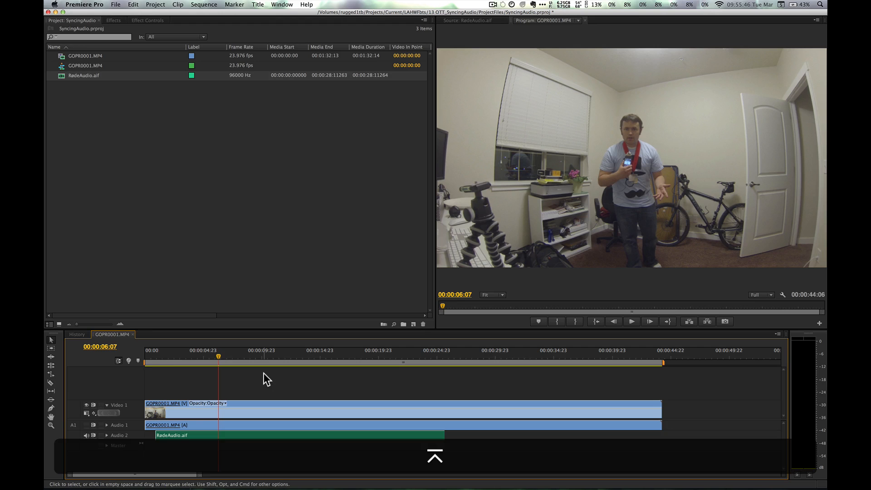
# Play the sequence onward from 00:00:06:07 in a maximized Program monitor to check the shifted audio against the picture
pyautogui.press('`')
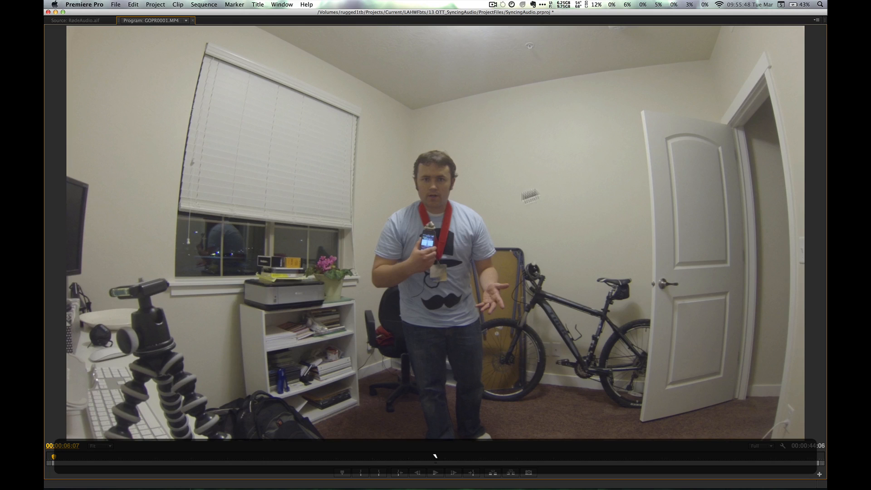
pyautogui.press('space')
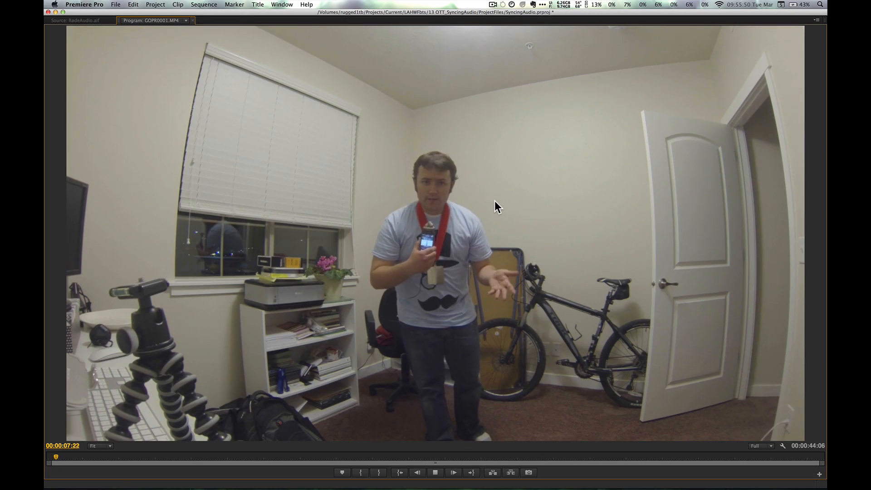
pyautogui.press('space')
pyautogui.press('space')
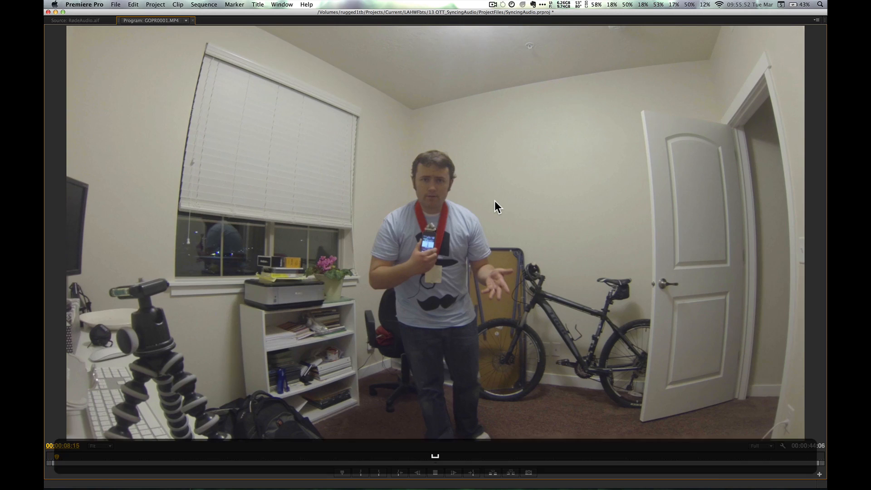